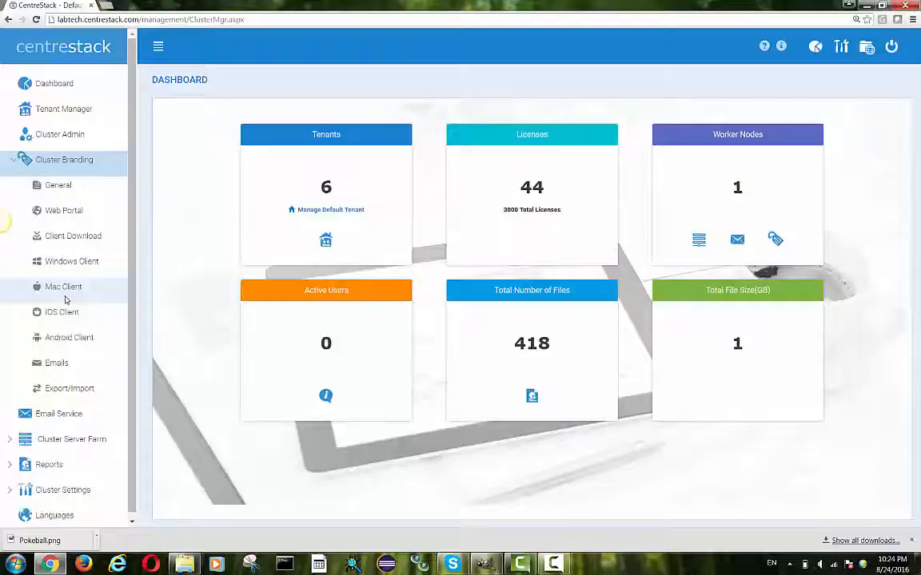
Set the product name to MyCloud in the general cluster branding settings and apply the change.
click(72, 192)
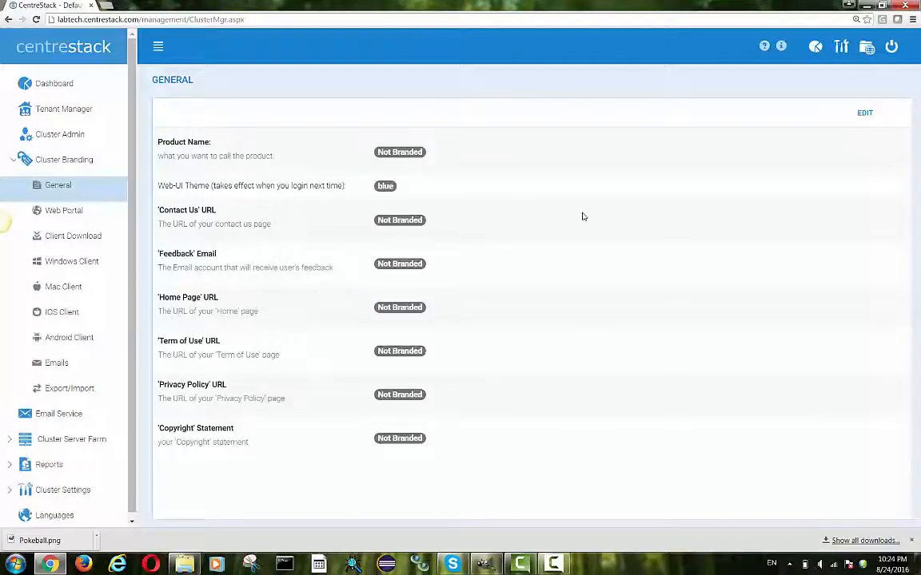
click(869, 118)
click(397, 150)
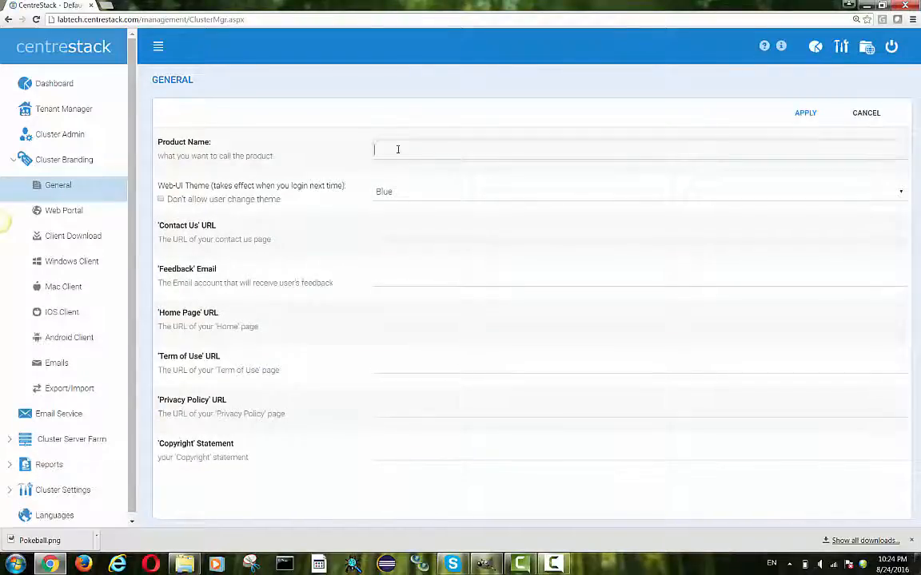
text(MyCloud)
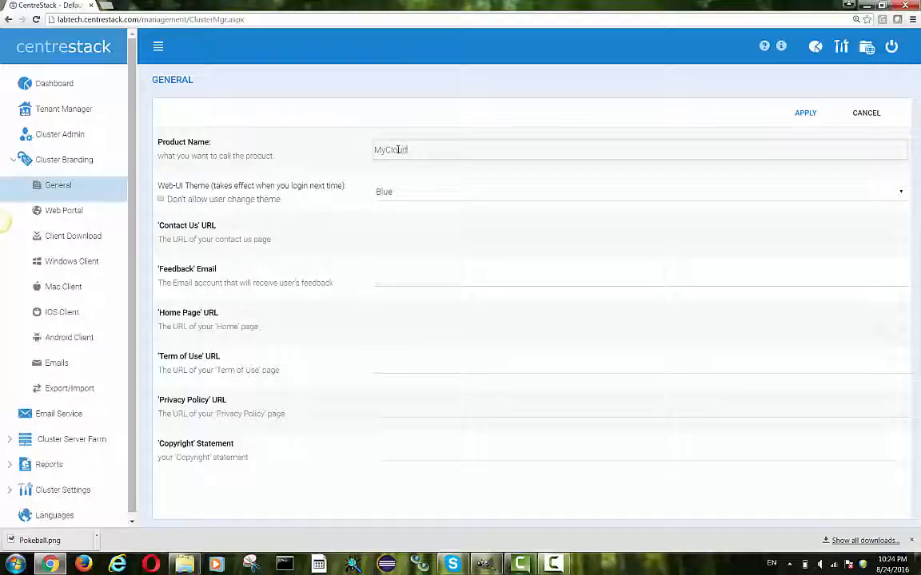
click(805, 114)
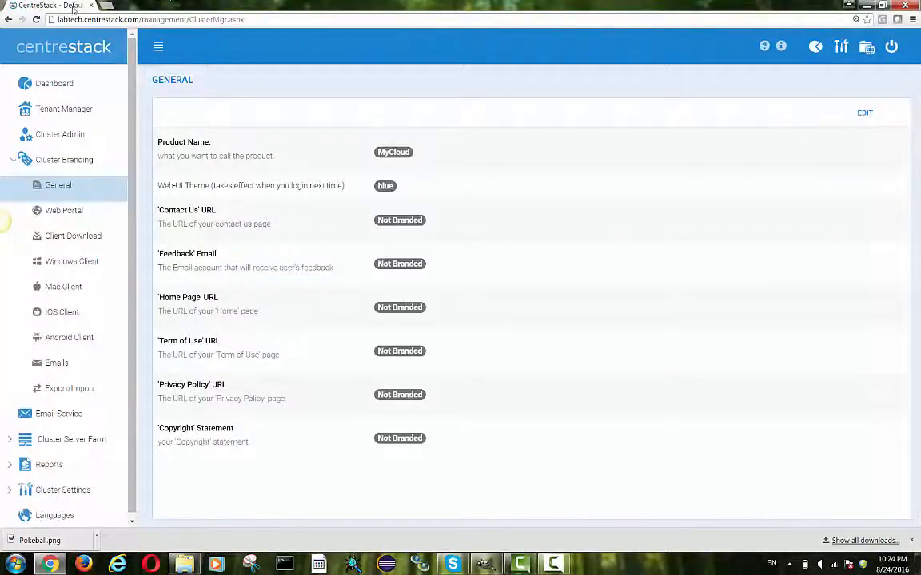
Reload the management console and check the product name branding in the web file portal, returning to cluster management.
click(38, 19)
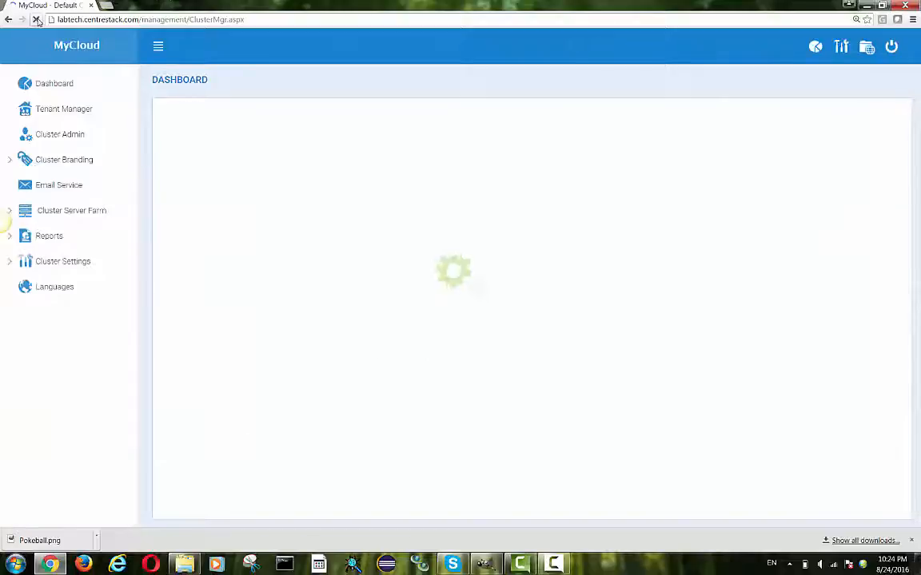
click(867, 50)
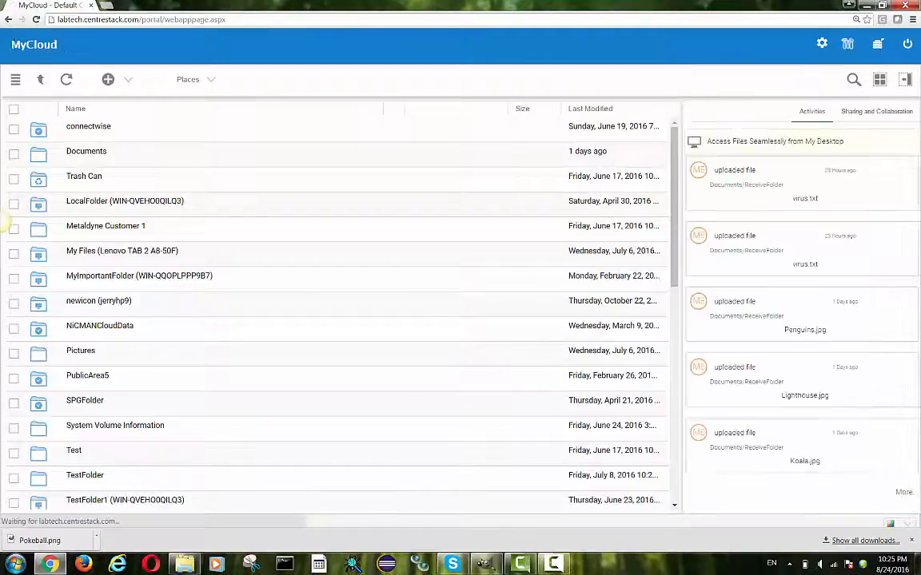
click(850, 45)
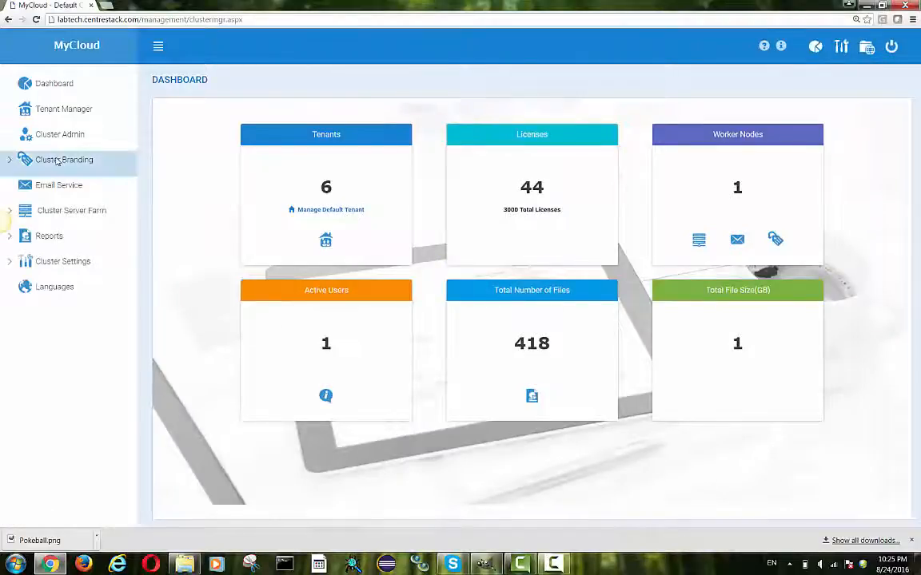
Set the Web-UI theme to Olive Green in the general cluster branding settings and apply it.
click(56, 160)
click(56, 186)
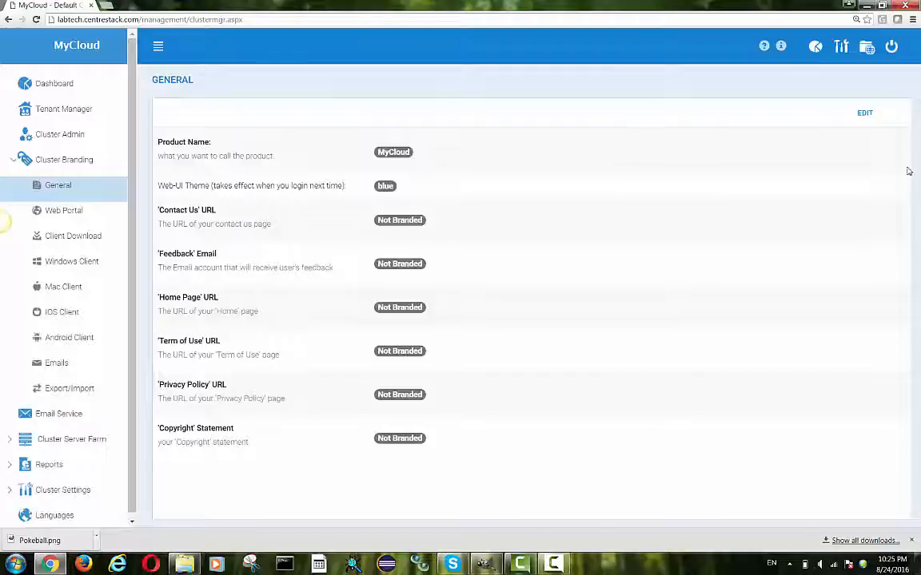
click(865, 116)
click(405, 195)
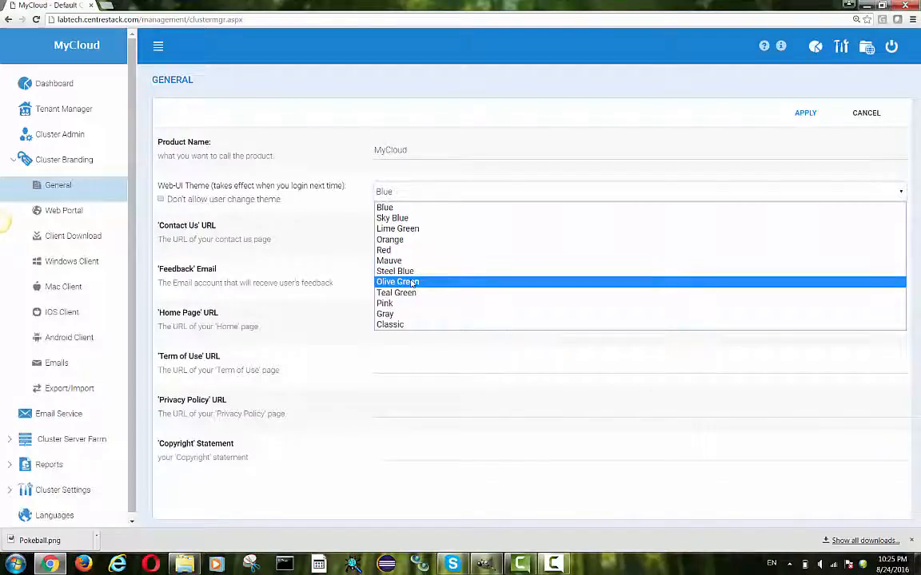
click(412, 282)
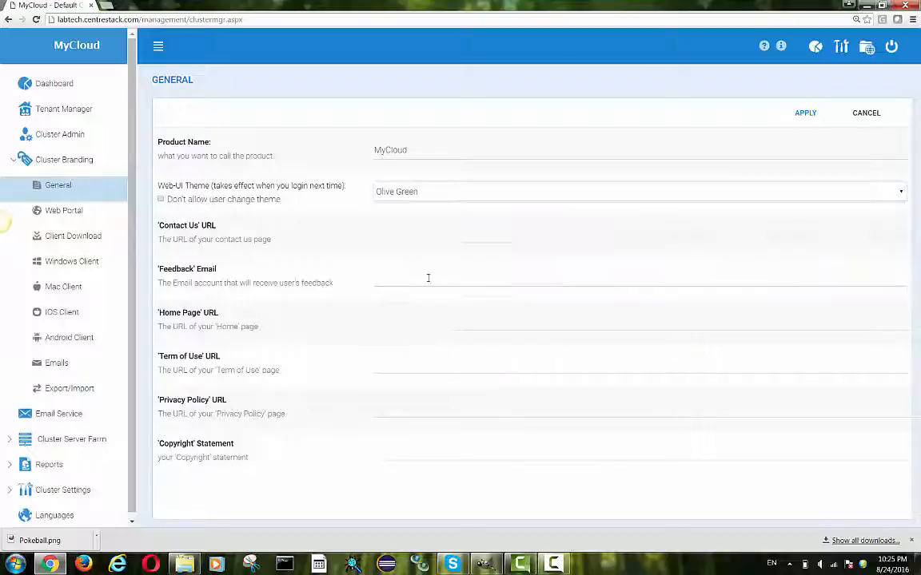
click(812, 117)
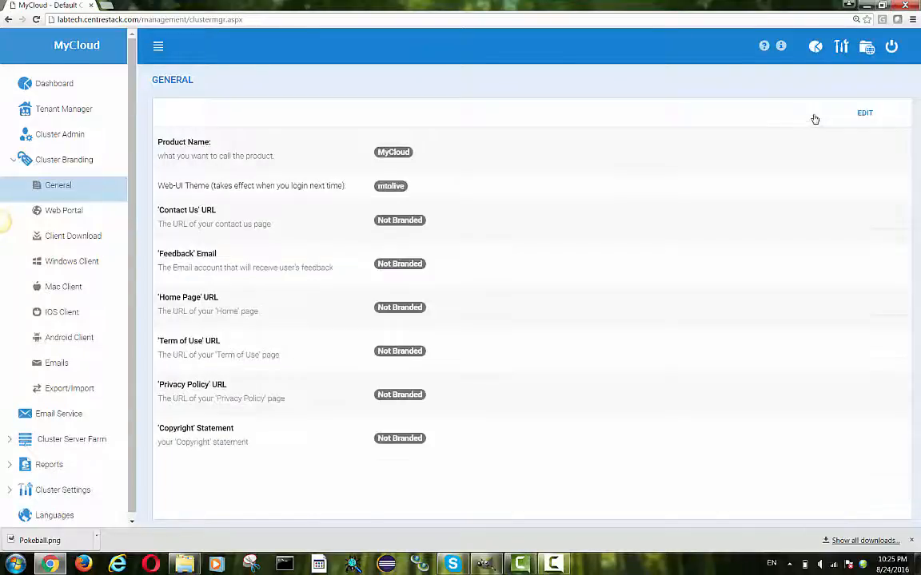
Reload the console and check the theme and the user theme choices in the web file portal, returning to cluster management.
click(37, 19)
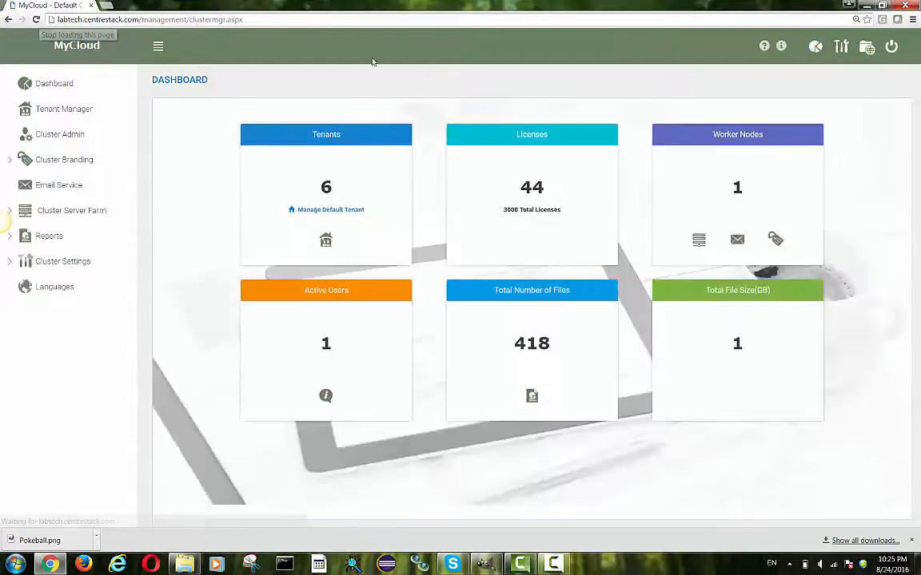
click(867, 49)
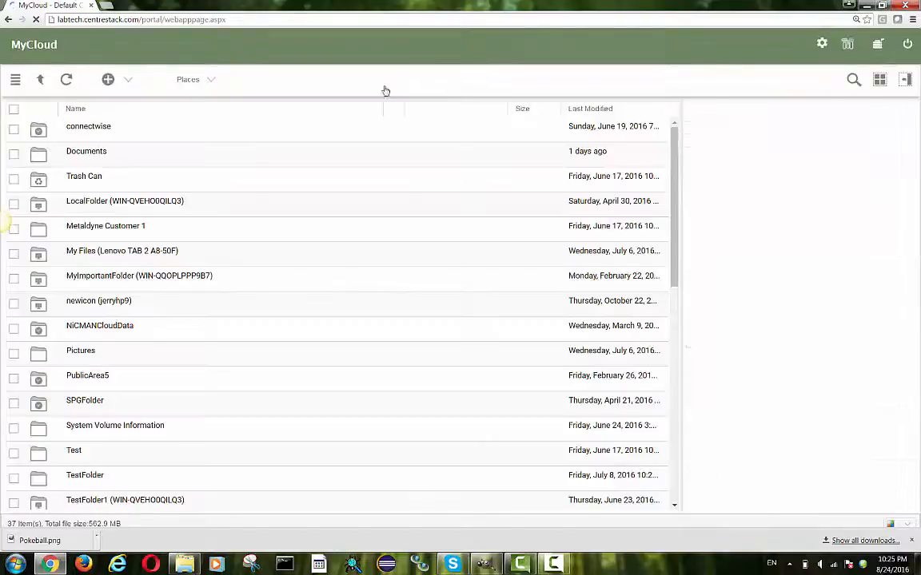
click(909, 530)
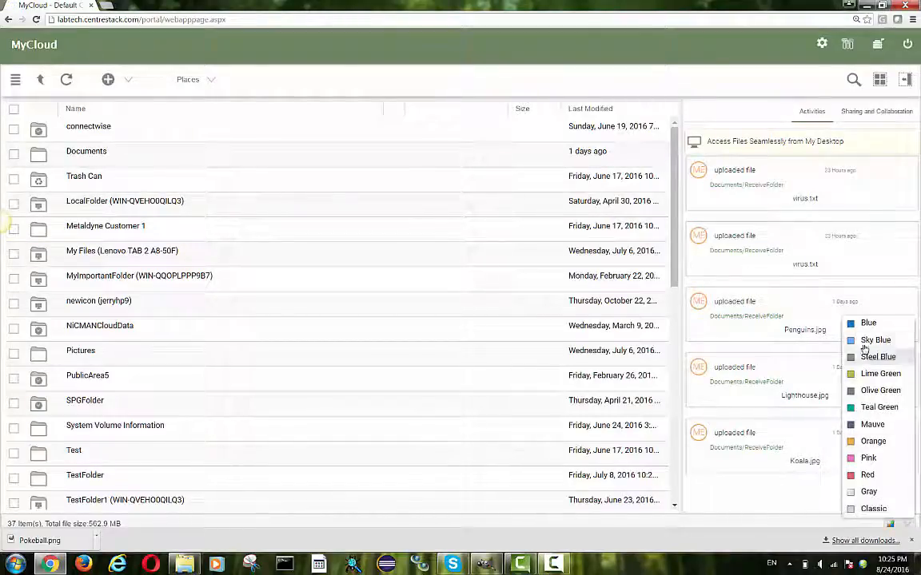
click(877, 46)
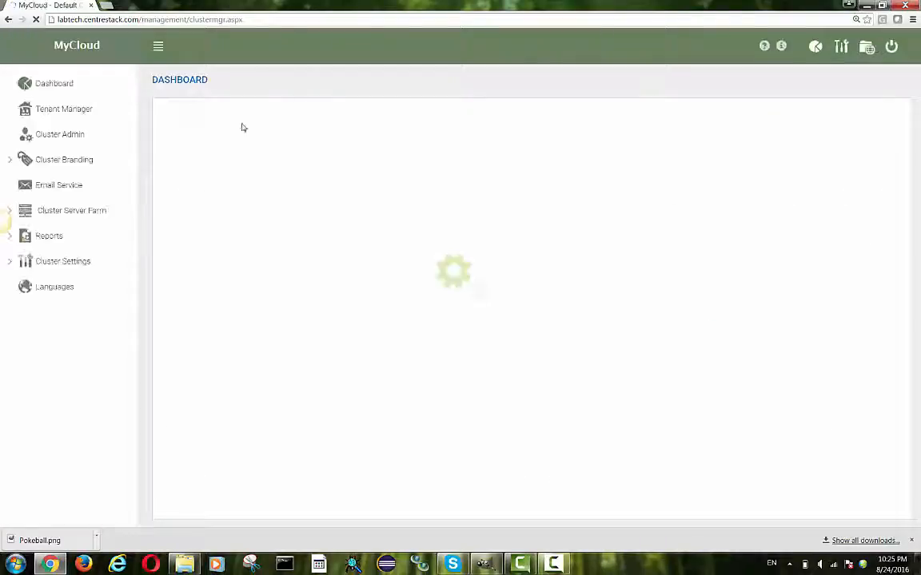
Set the copyright statement to "Copyright MyCloud 2016" in the general cluster branding settings and apply it.
click(54, 162)
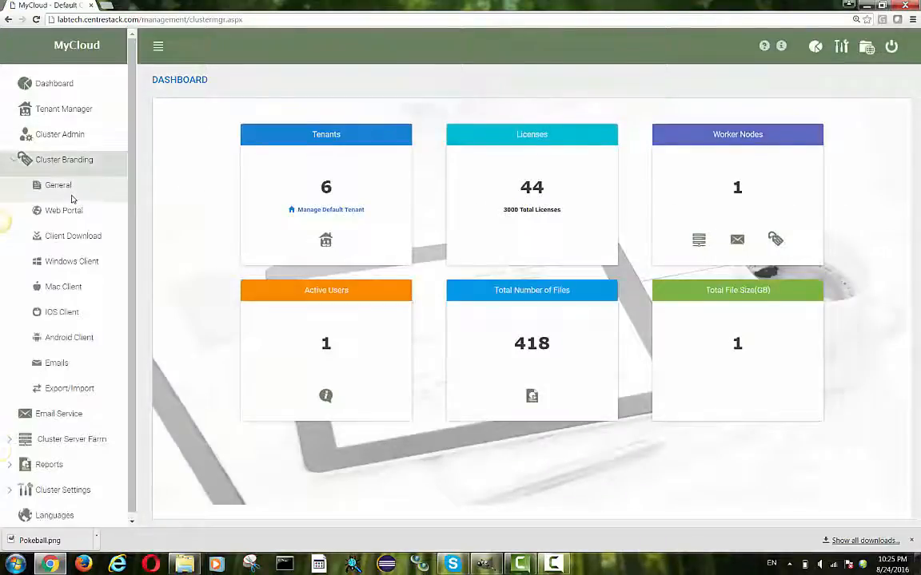
click(70, 191)
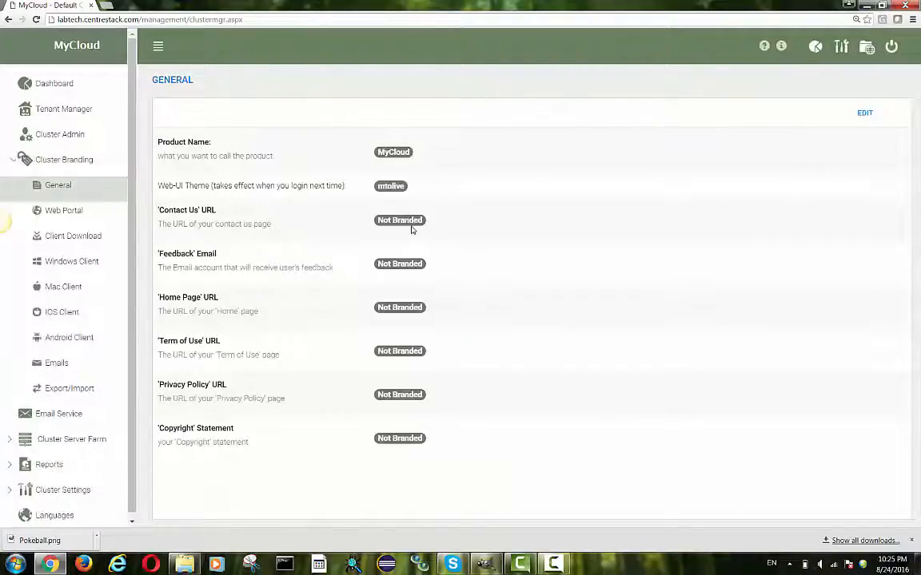
click(865, 117)
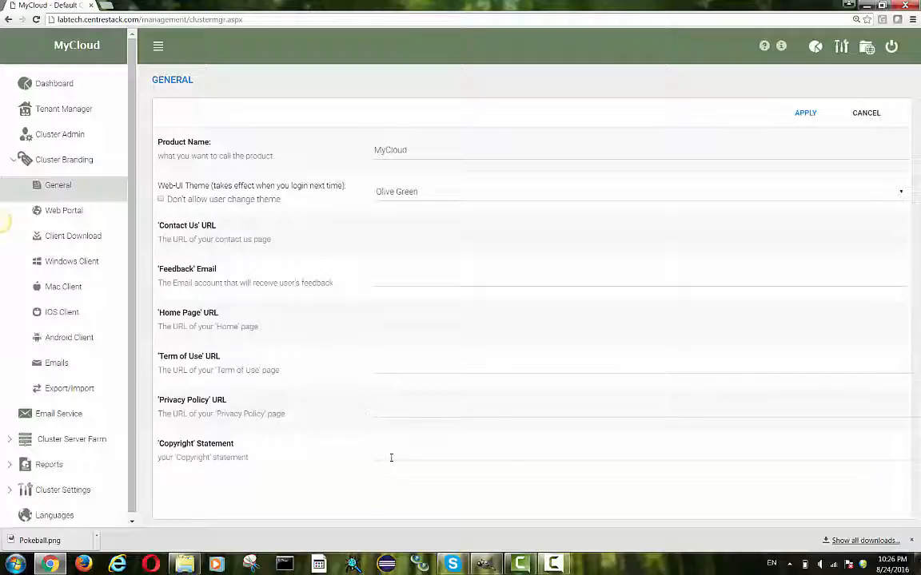
click(391, 458)
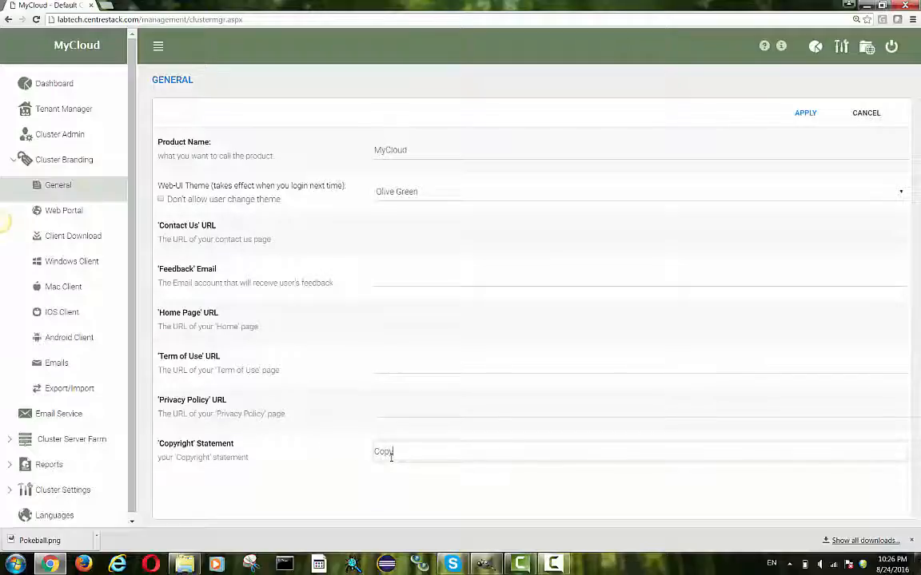
text(CopyRight)
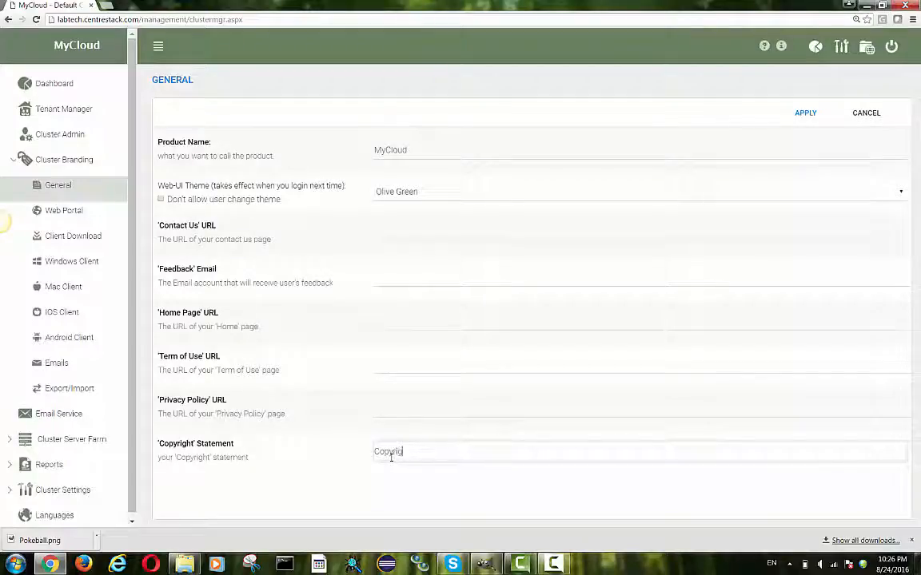
text(ht My)
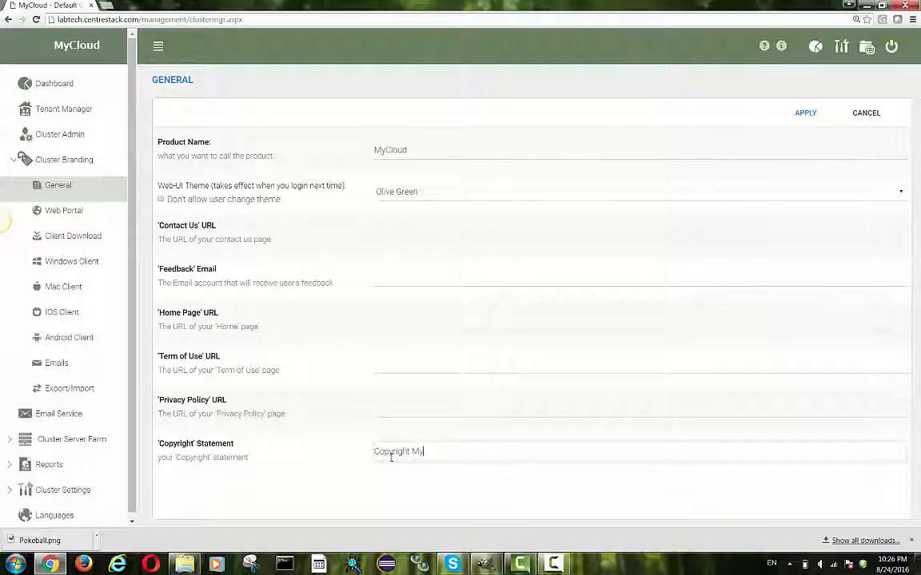
text(Cloud 2016)
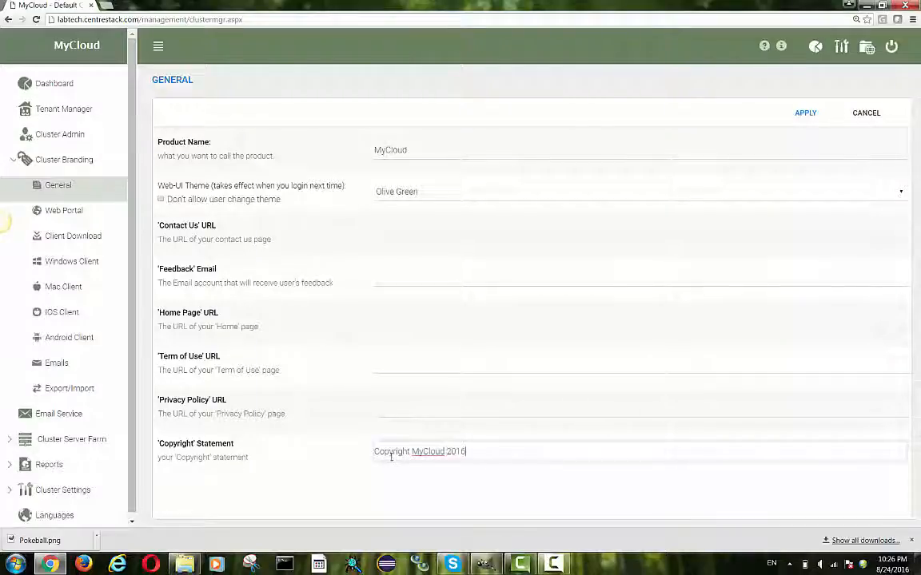
click(805, 113)
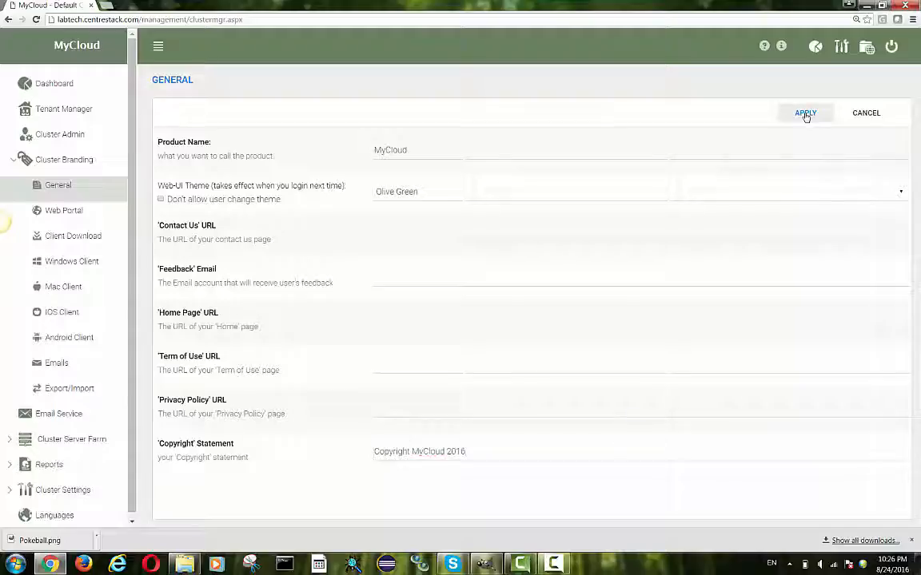
Open labtech.centrestack.com in a new browser tab and check the login page's copyright statement, returning to the management console.
click(97, 7)
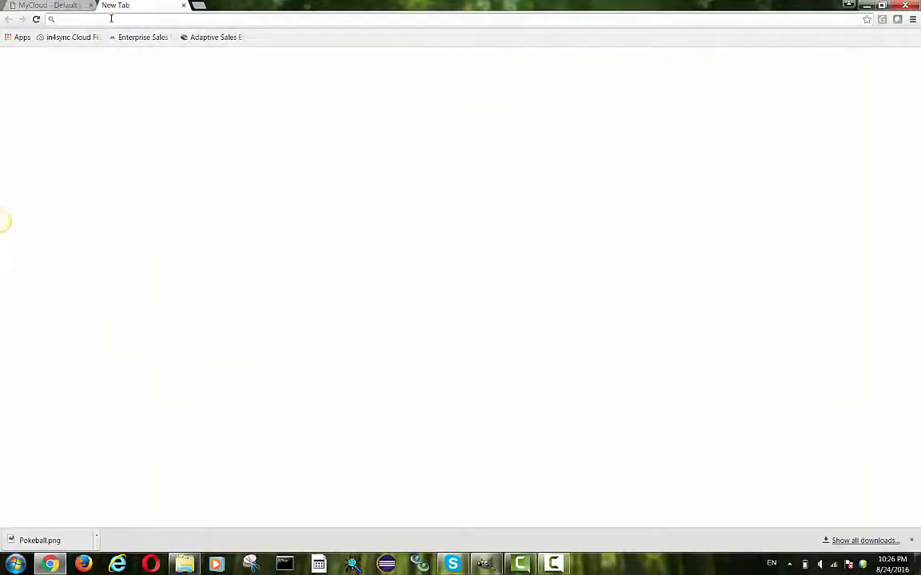
text(labtech)
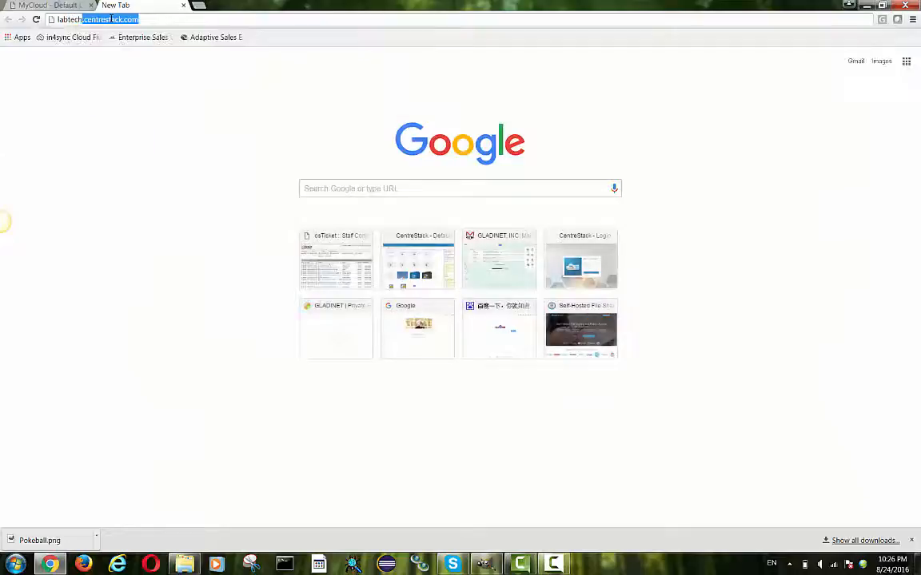
key(Return)
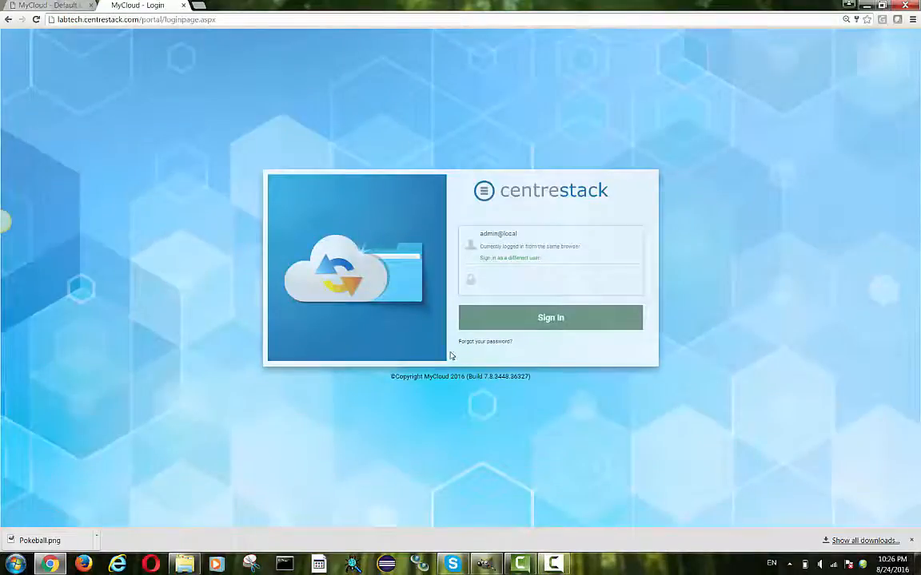
drag(467, 376, 409, 377)
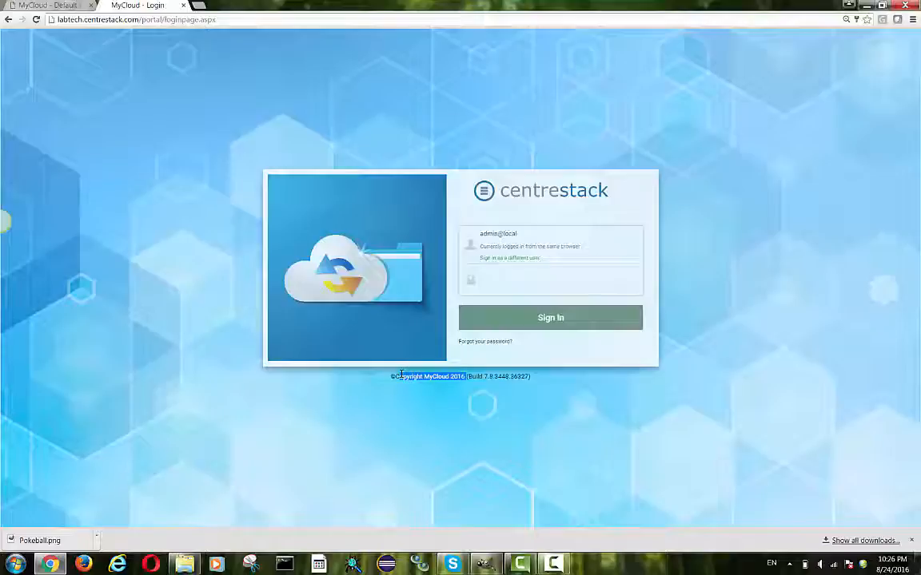
click(65, 8)
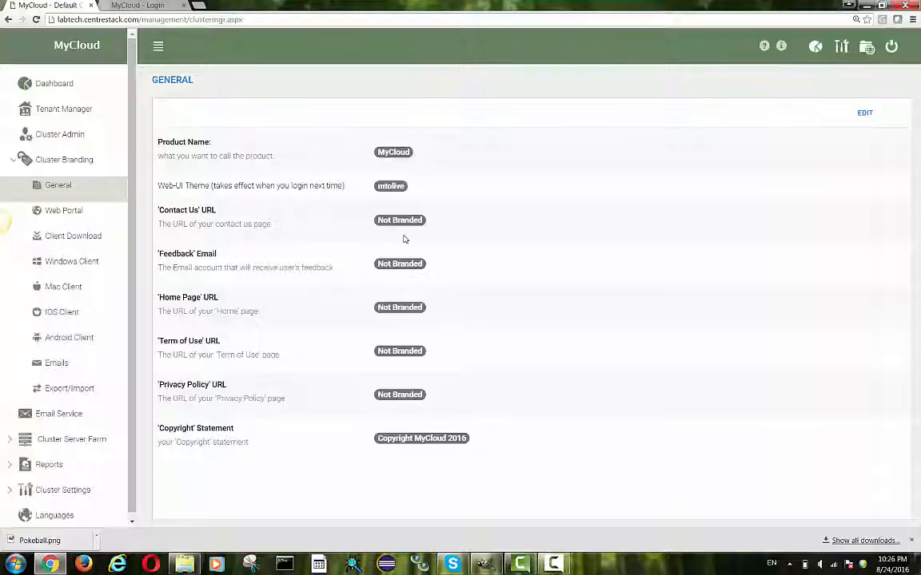
Edit the web portal branding and choose logo32 from the logo folder in Pictures as the application icon.
click(62, 214)
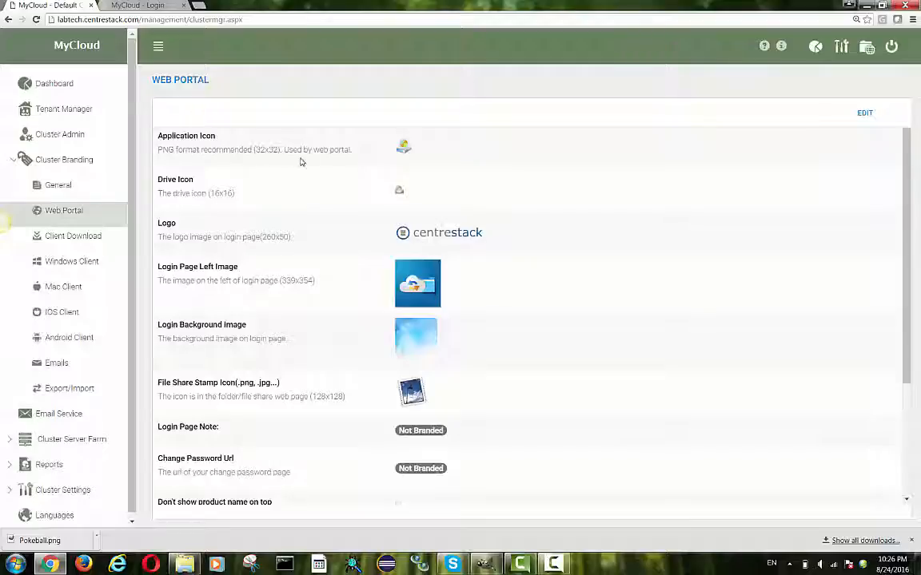
drag(274, 150, 181, 150)
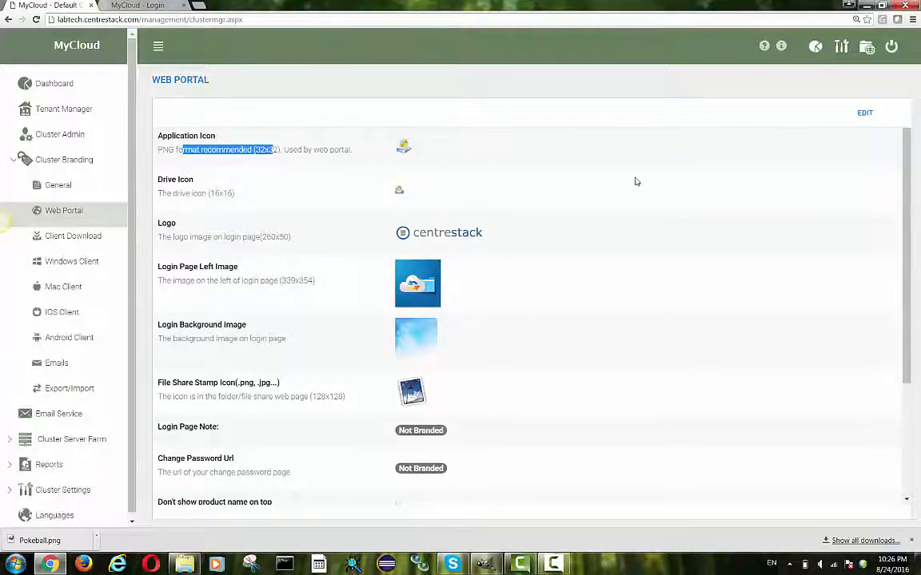
click(864, 113)
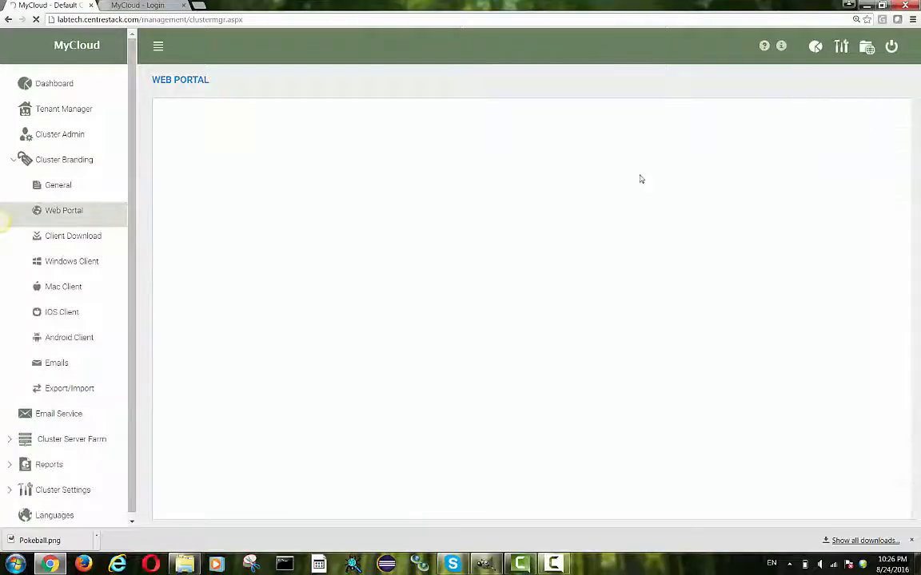
click(396, 145)
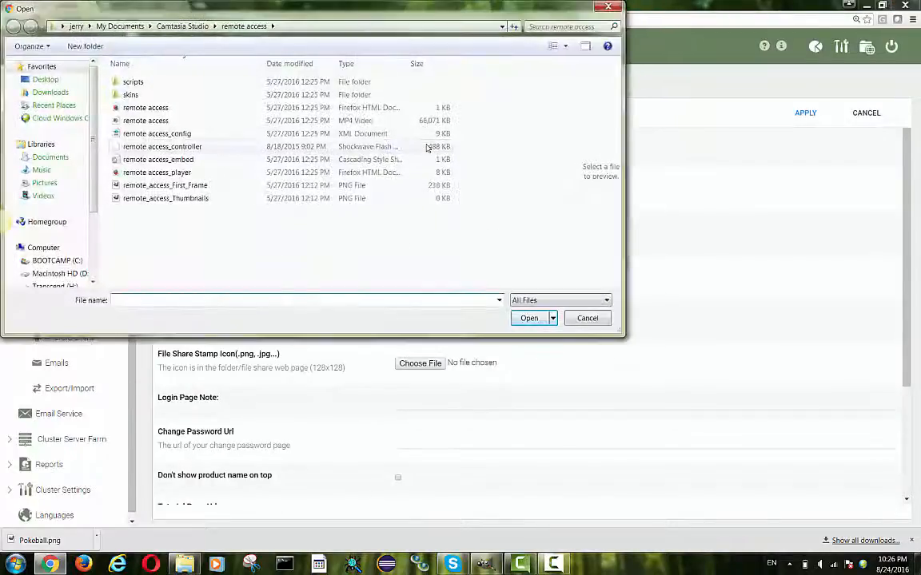
click(44, 183)
double_click(204, 128)
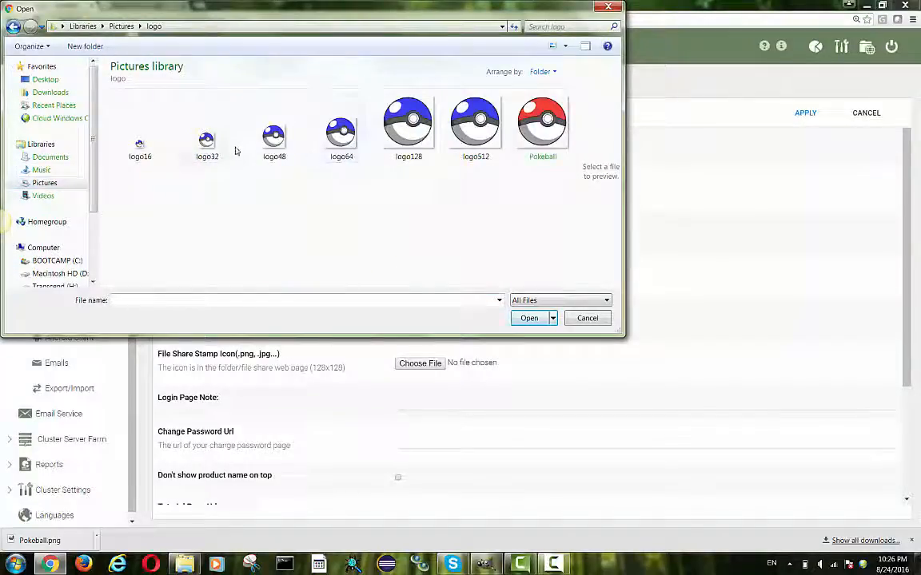
click(206, 139)
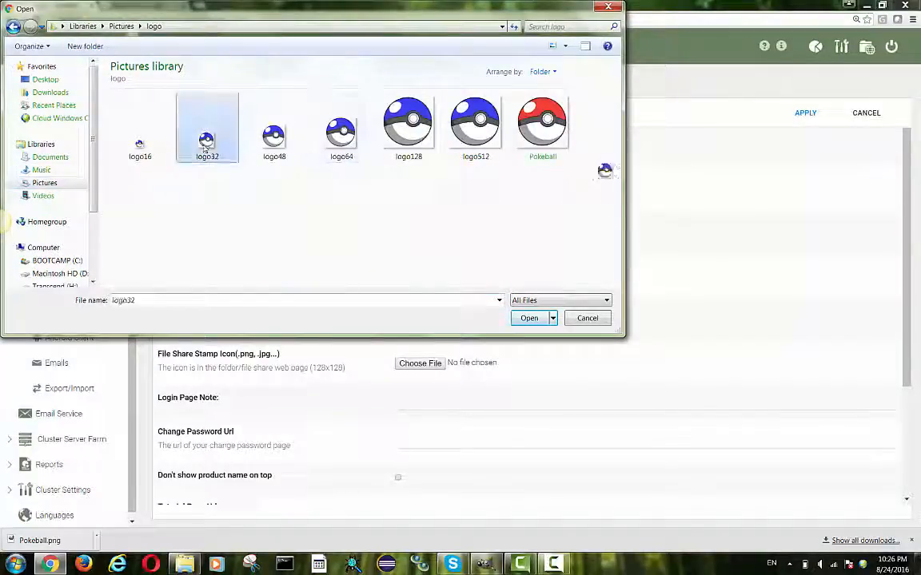
click(529, 319)
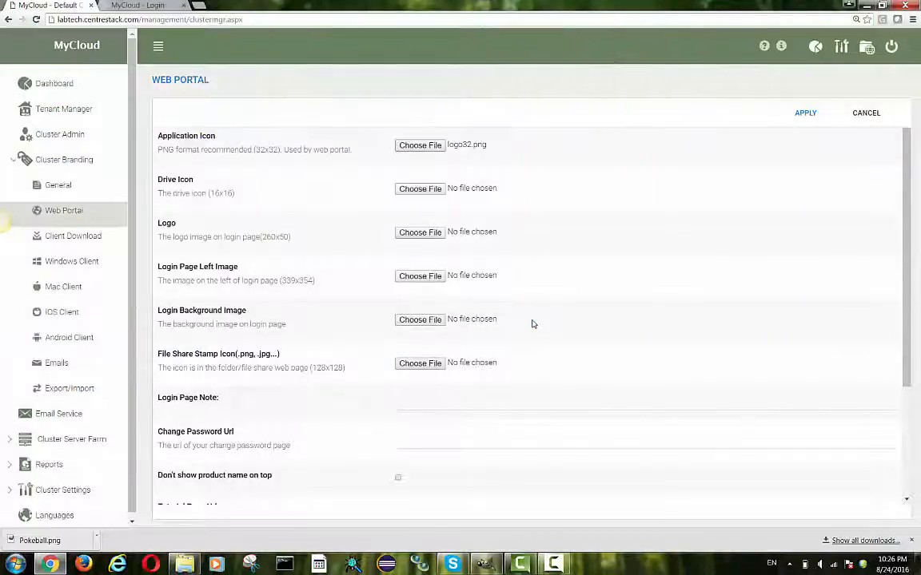
Apply the application icon change, and sign in on the portal login page with the administrator account's password.
click(812, 115)
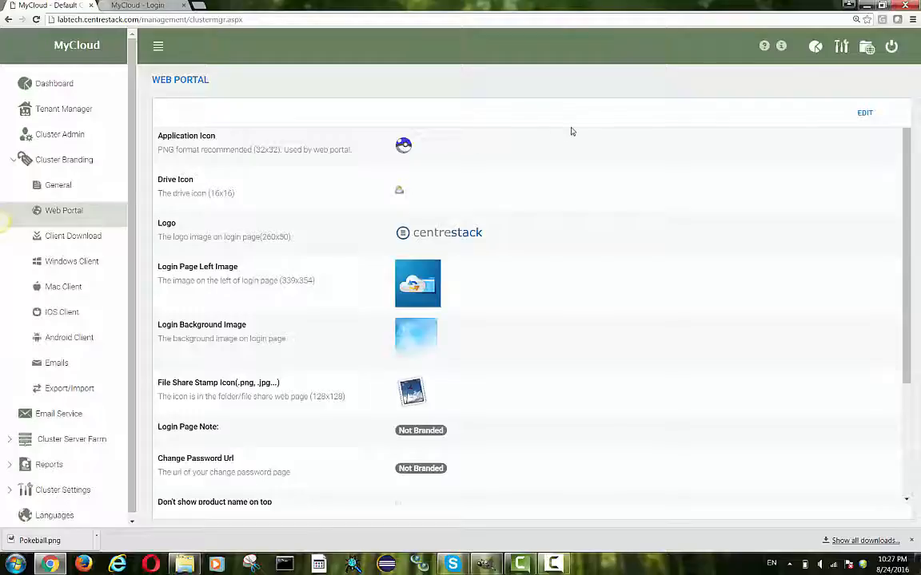
click(130, 8)
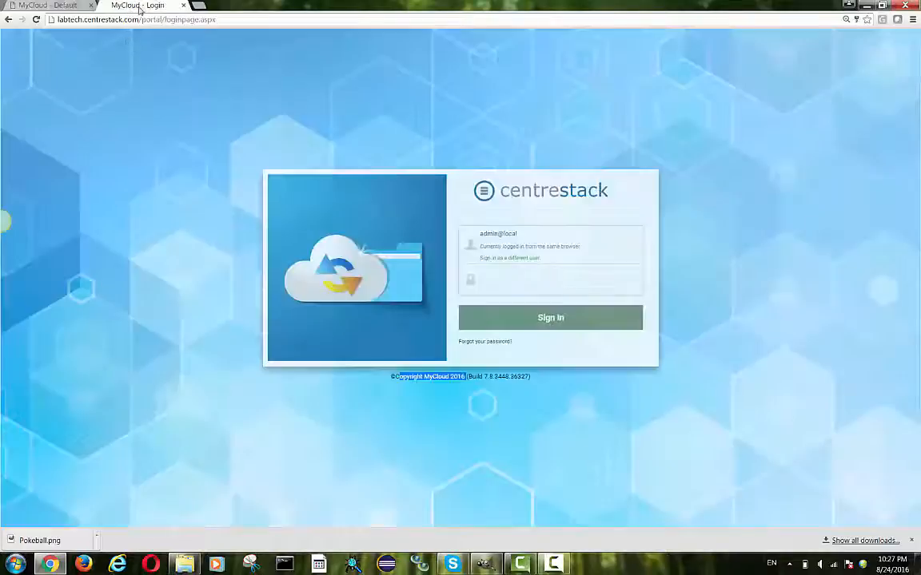
click(528, 274)
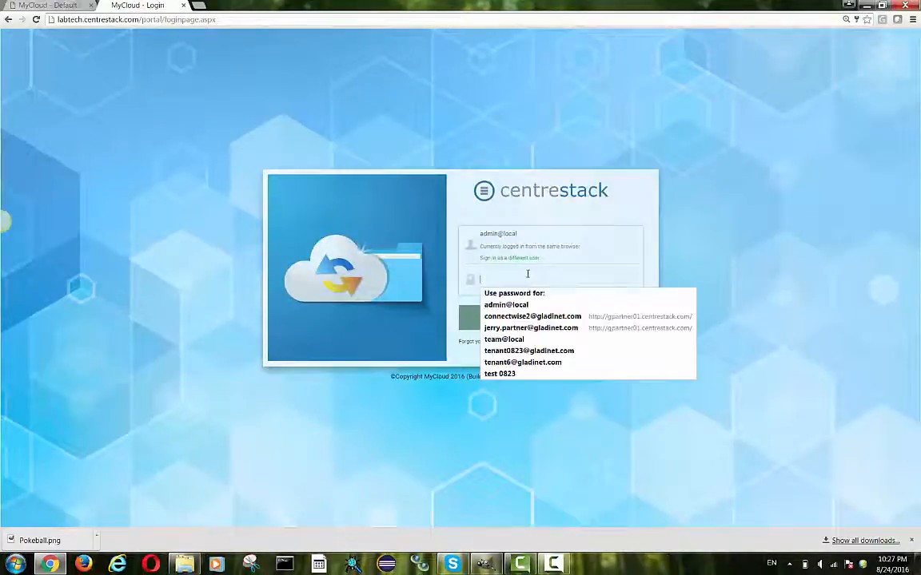
text(••)
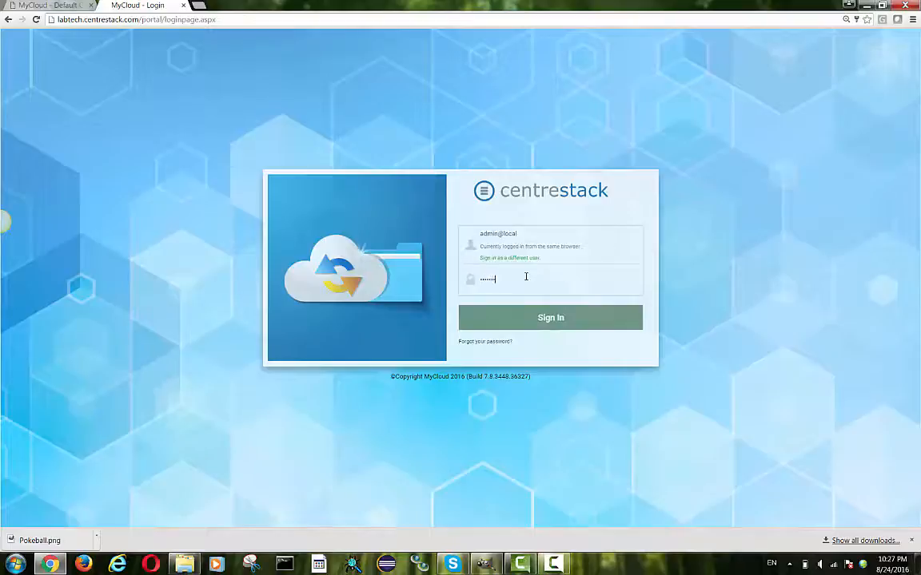
text(••••)
key(Return)
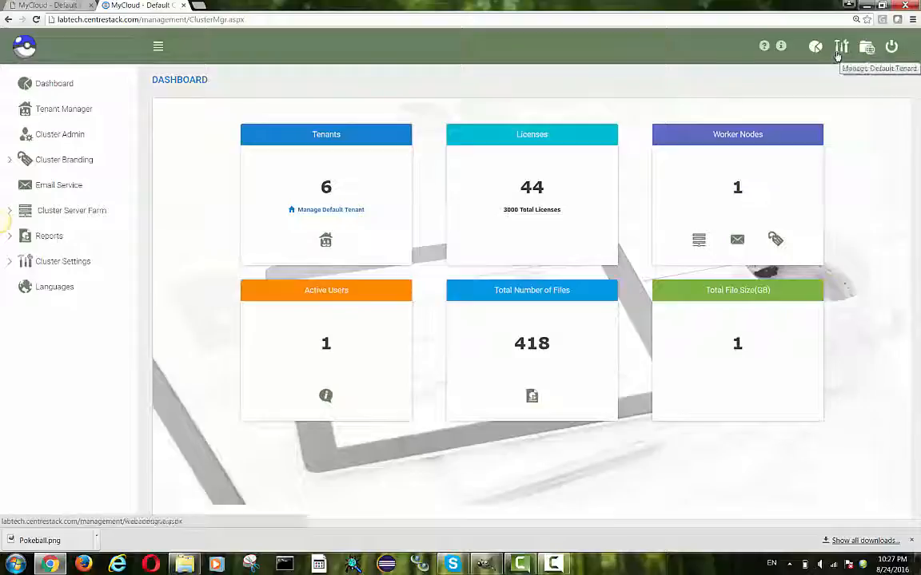
Set the web UI theme to Steel Blue in the general cluster branding settings of the other console session and apply it.
click(66, 6)
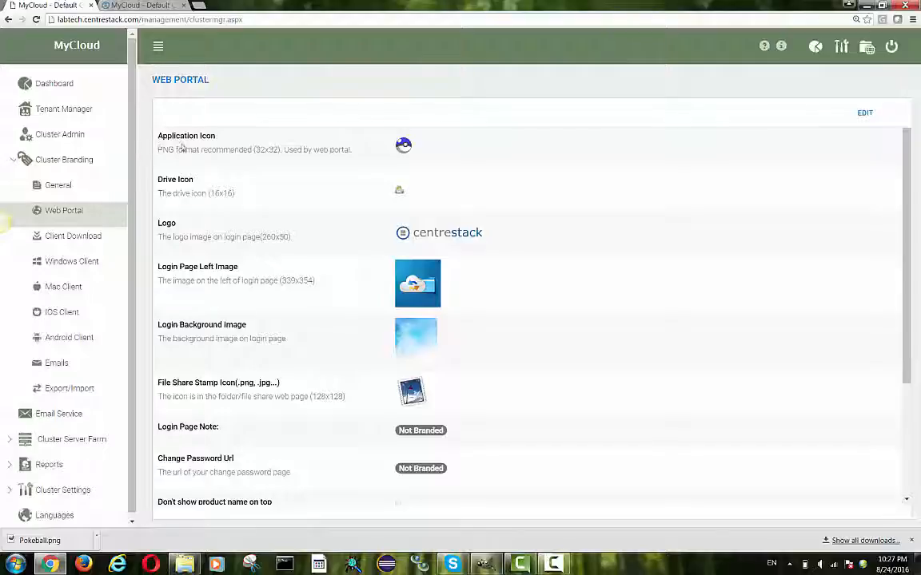
click(80, 185)
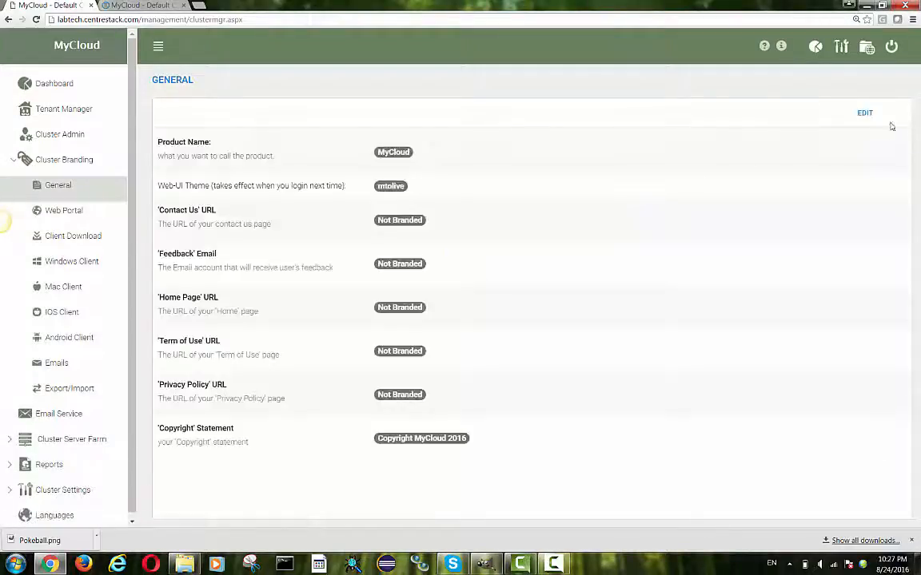
click(869, 114)
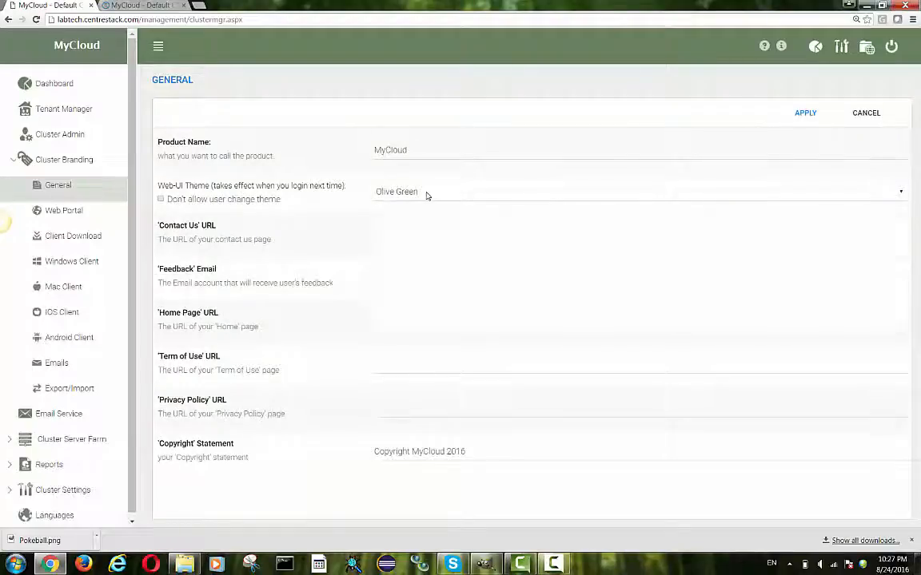
click(427, 194)
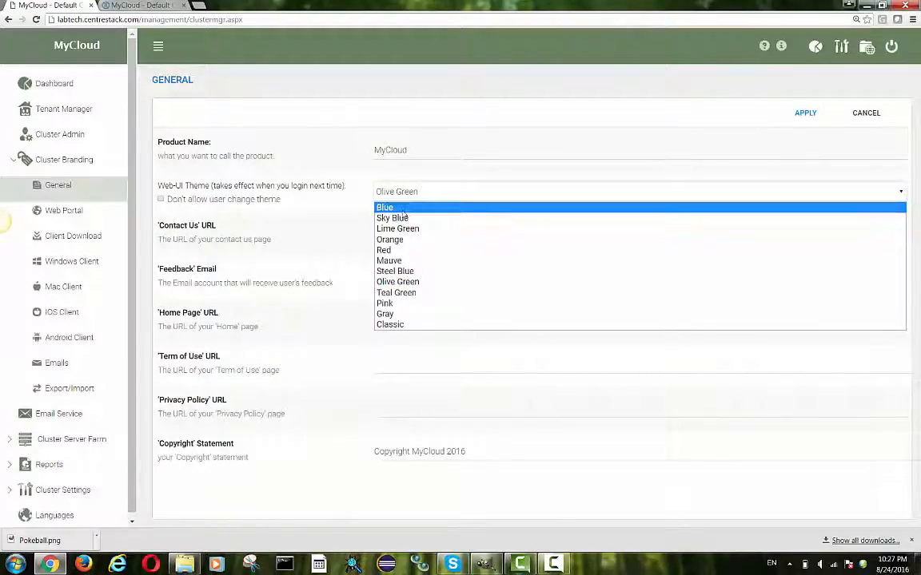
click(404, 209)
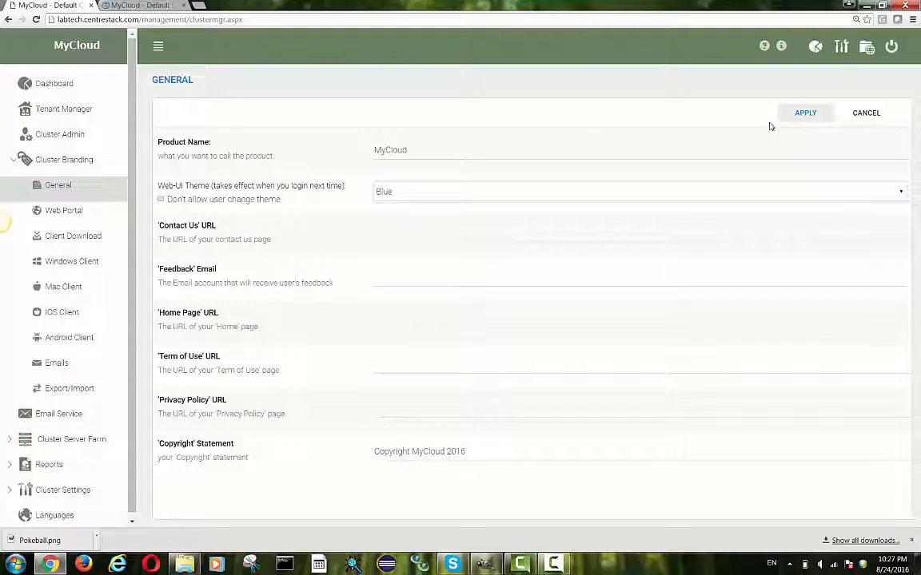
click(656, 193)
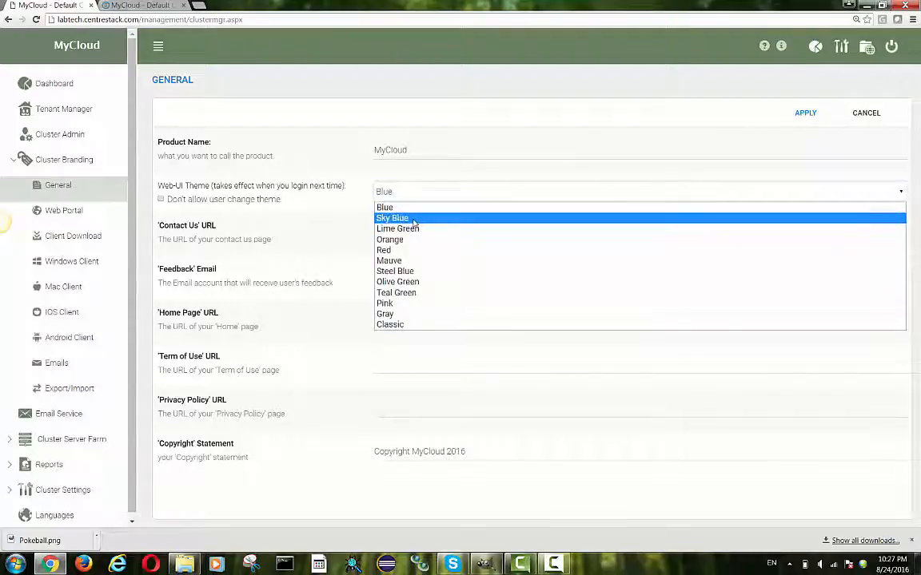
click(406, 270)
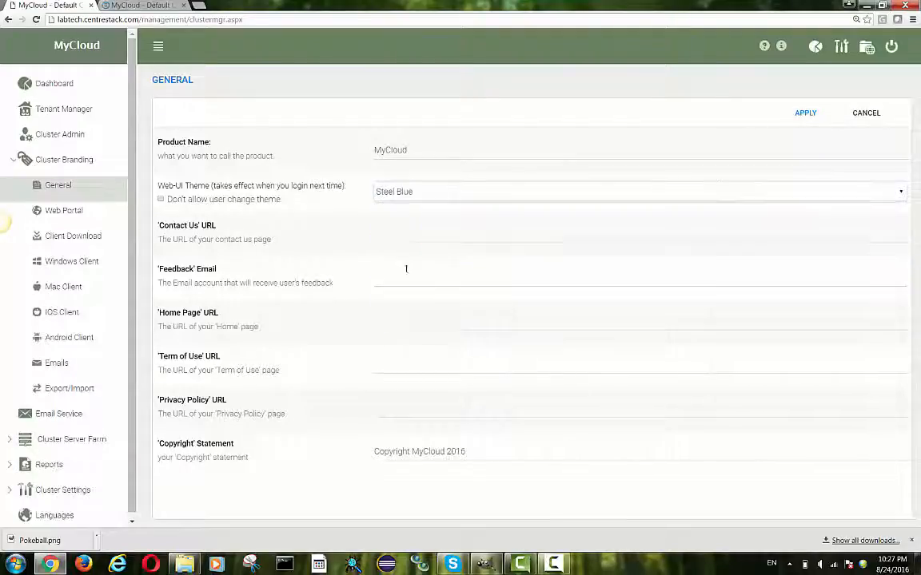
click(809, 117)
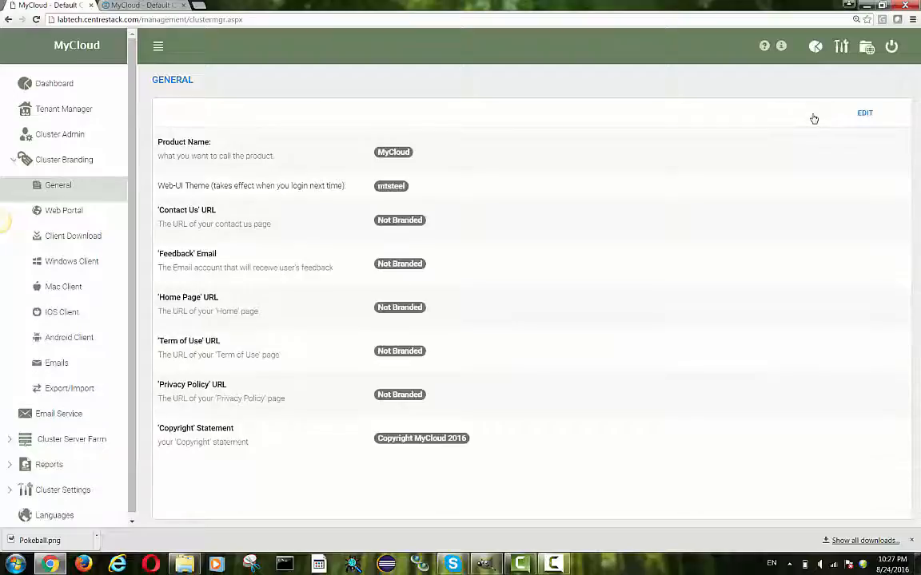
Reload both open management console pages to check the theme and application icon.
click(144, 6)
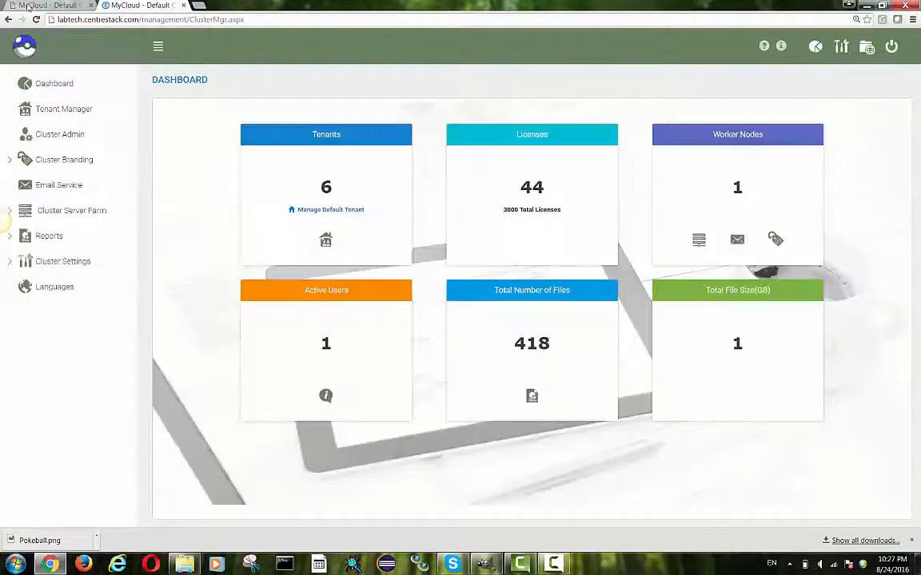
click(35, 20)
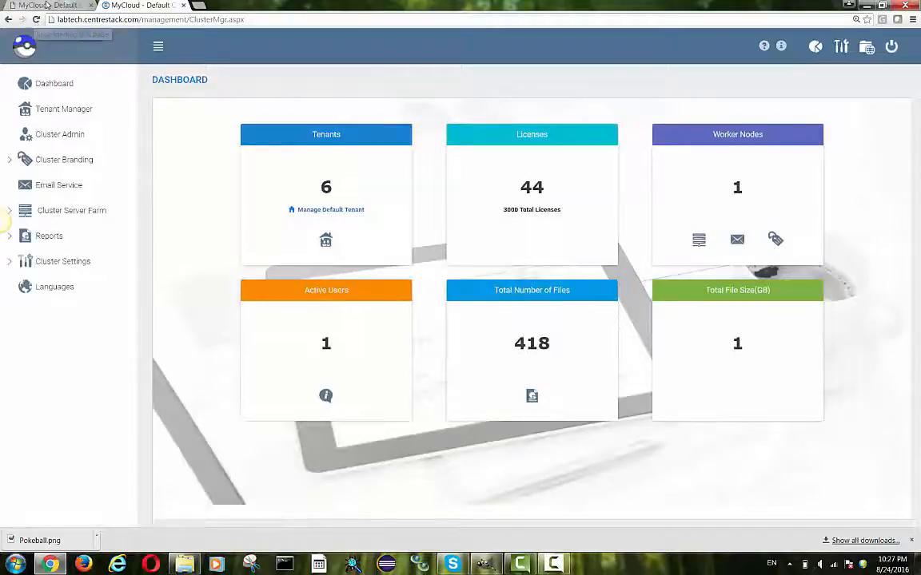
click(46, 6)
click(35, 20)
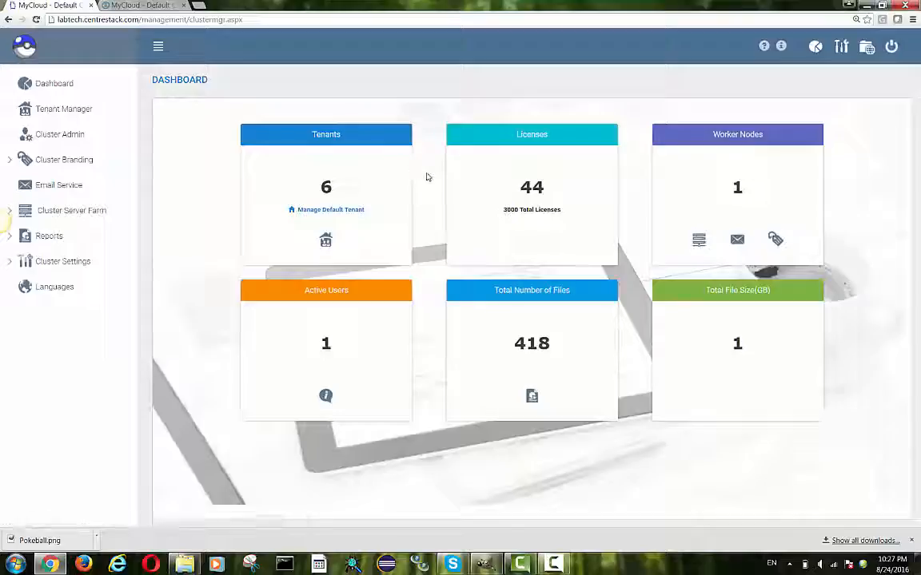
Set the web portal's drive icon to logo16 from the logo folder in the cluster branding and apply it.
click(56, 160)
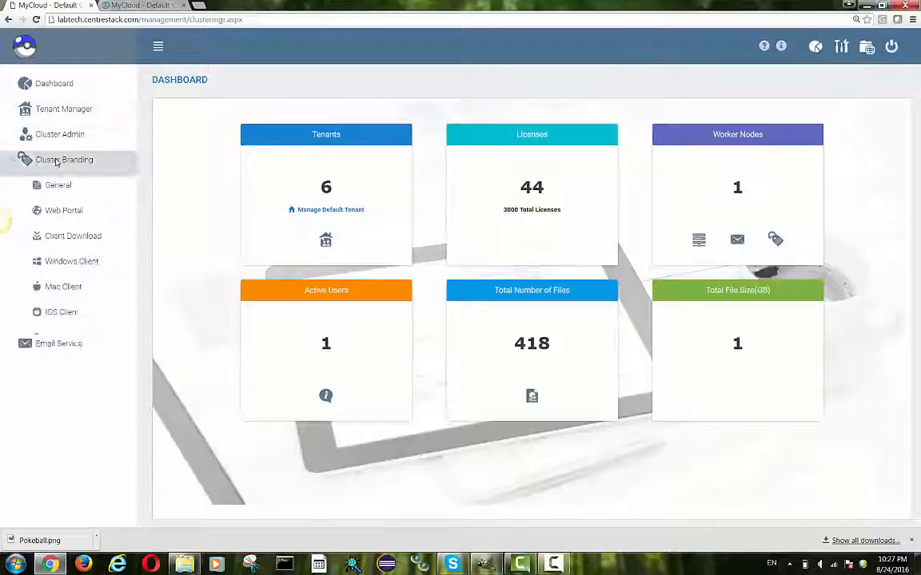
click(64, 209)
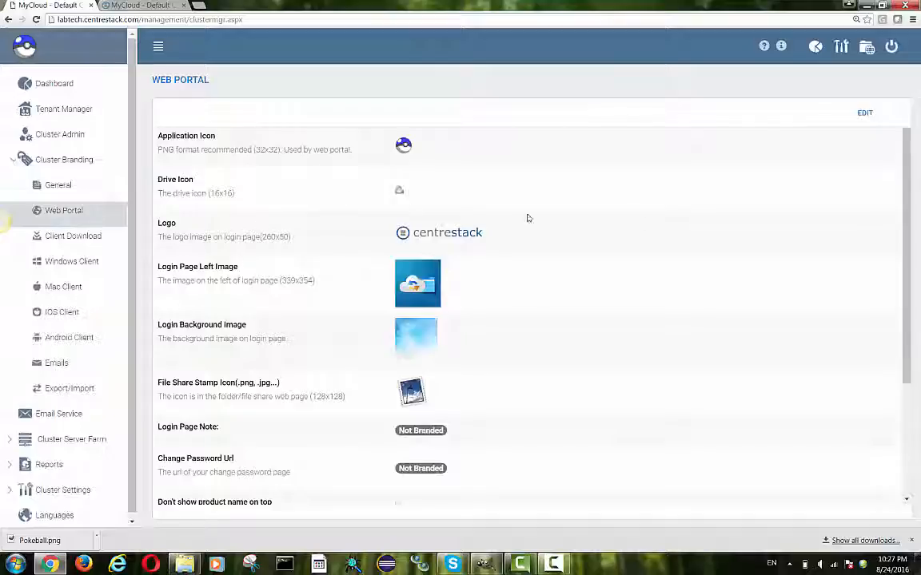
click(867, 116)
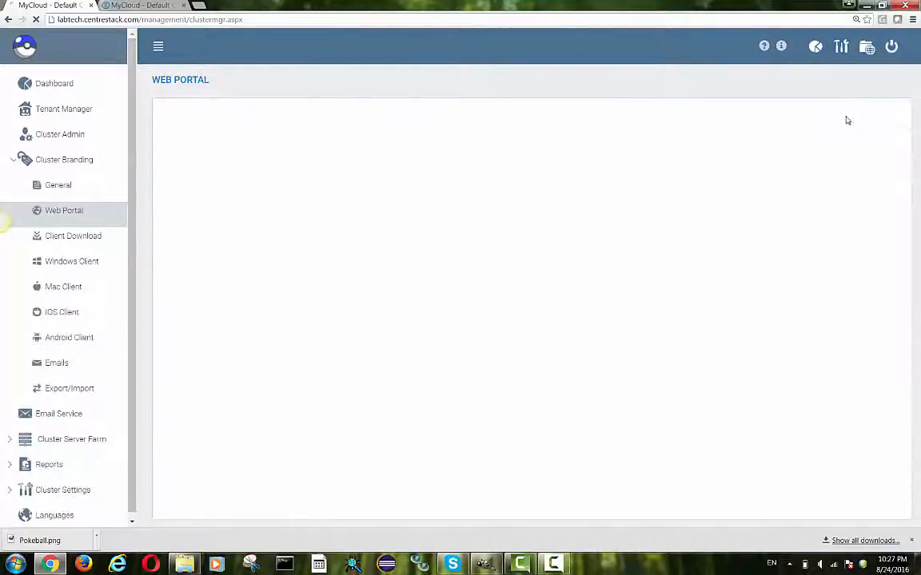
click(421, 190)
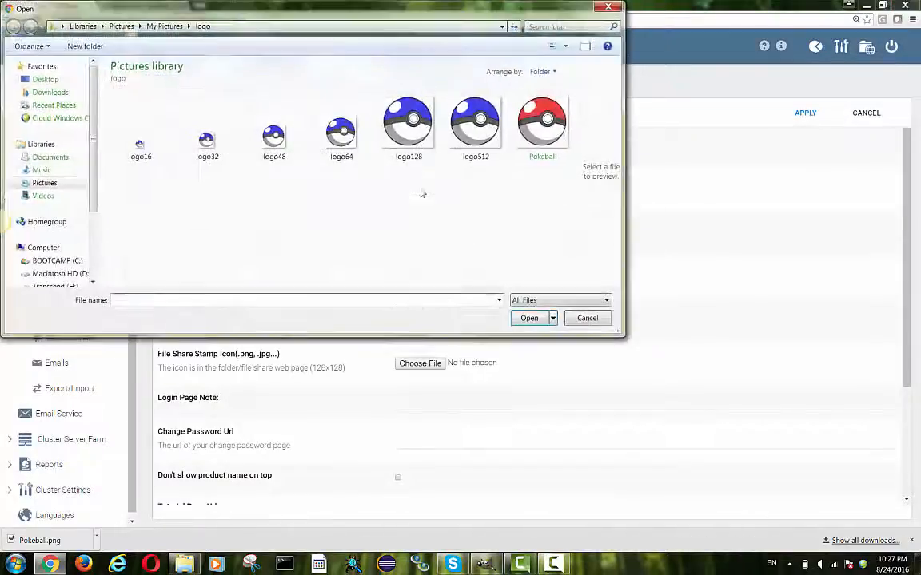
click(136, 148)
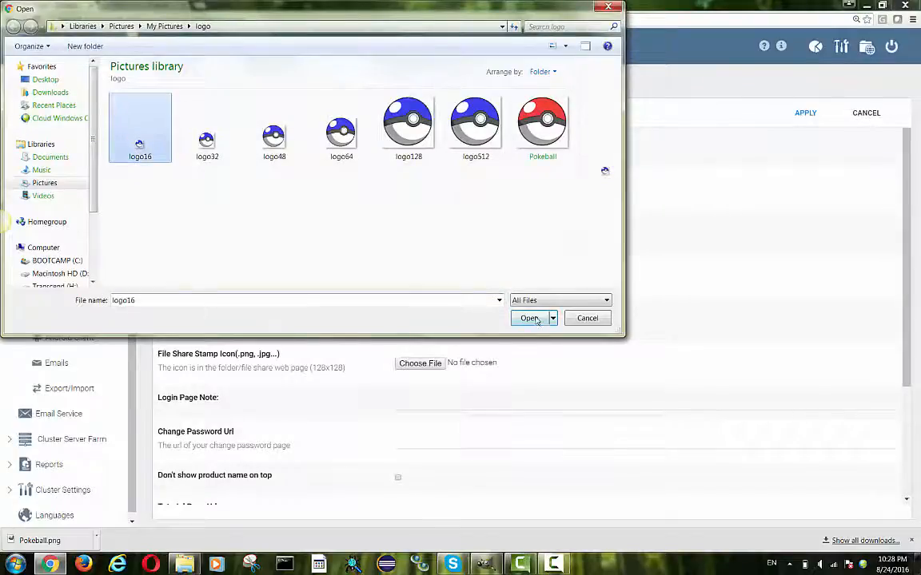
click(528, 318)
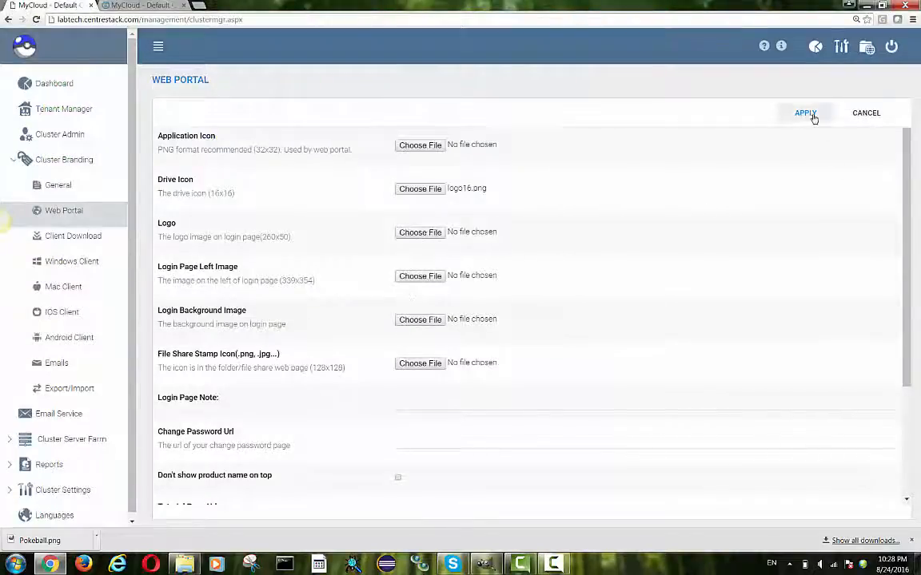
click(811, 117)
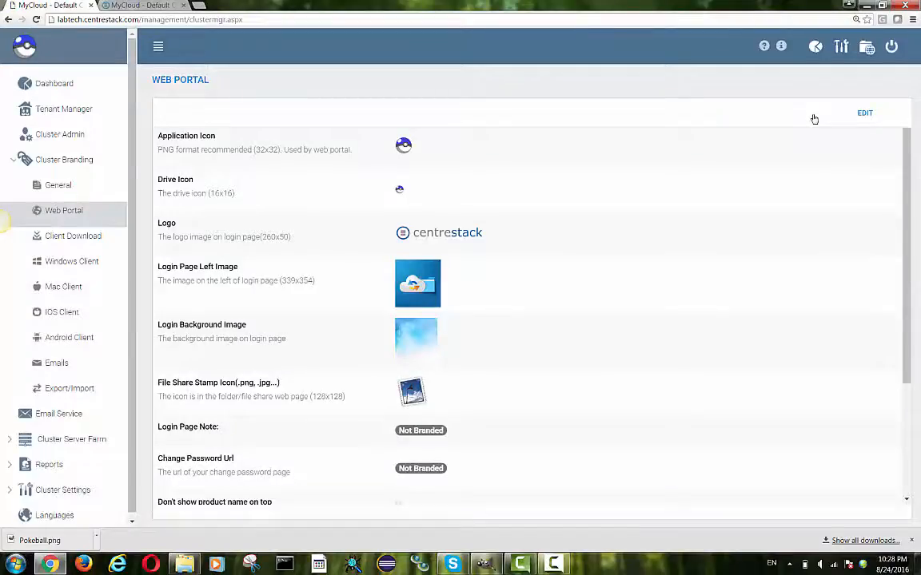
Open the web file portal in the second console session and check the drive icon in the folder tree, returning to the branding settings.
click(158, 5)
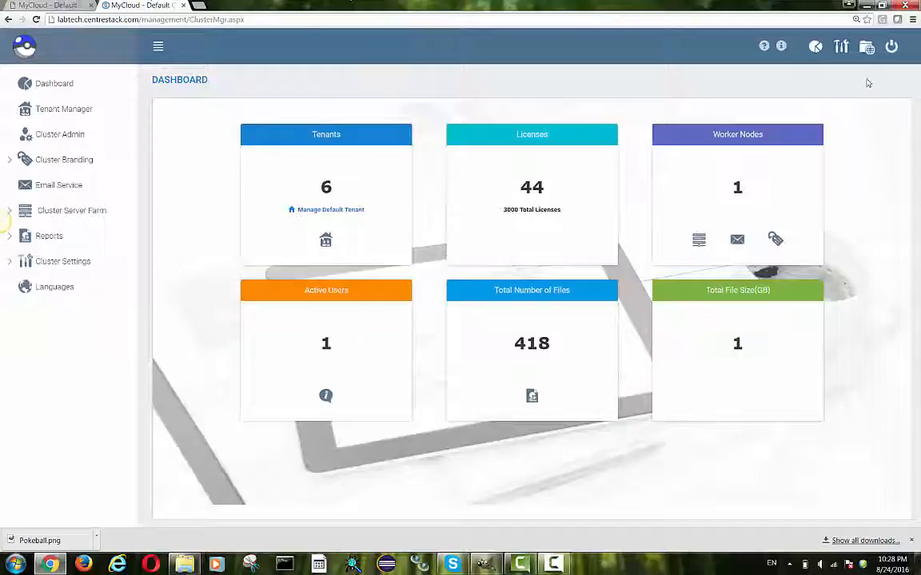
click(780, 48)
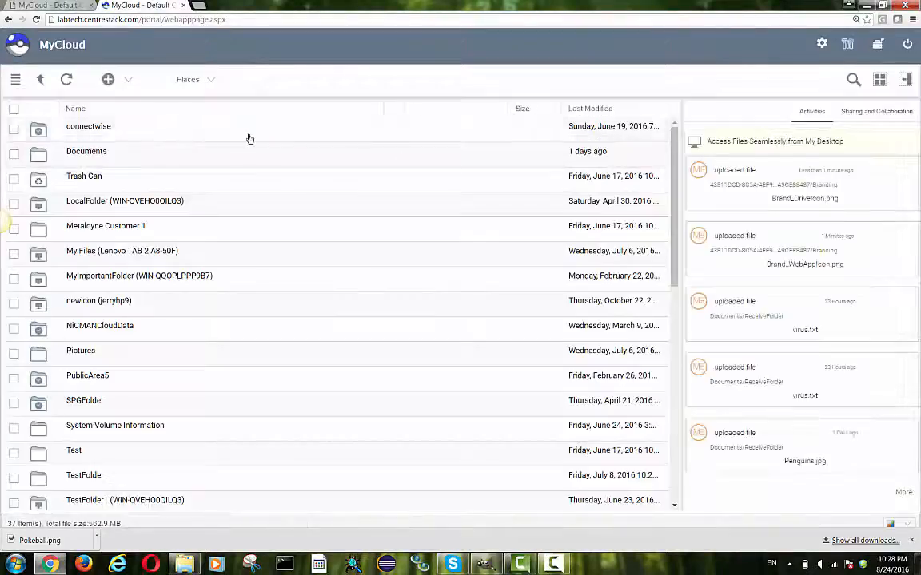
click(17, 81)
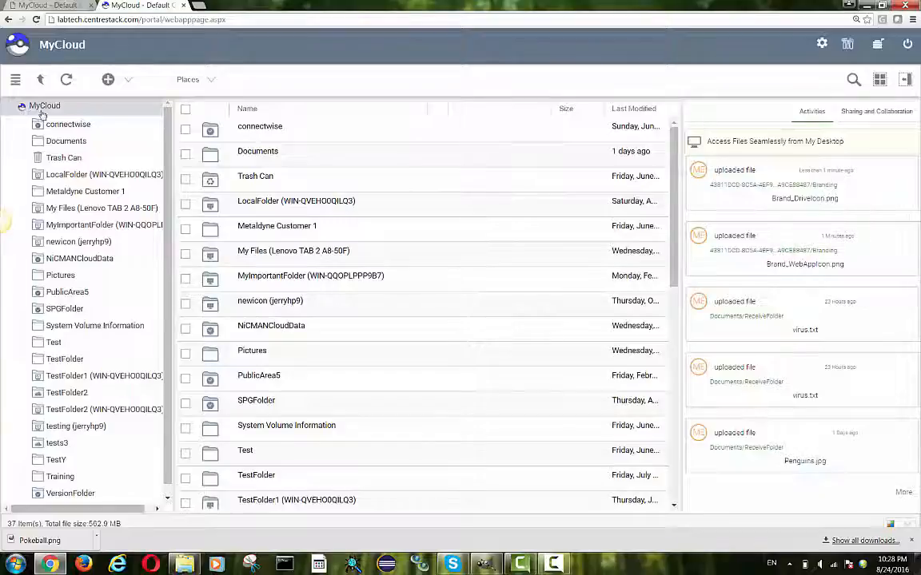
click(53, 7)
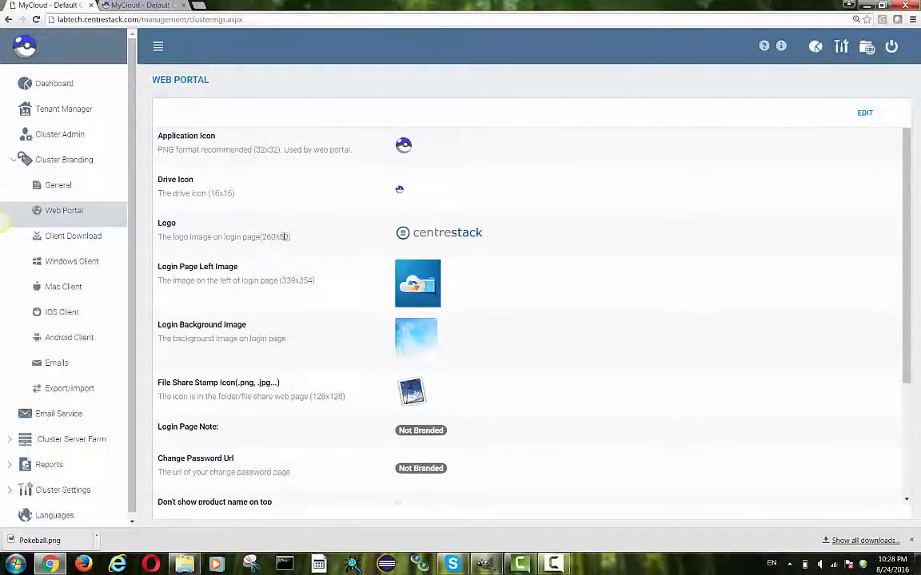
Check the required login page logo size, switch to GIMP and create a new image 260 px wide and 50 px high.
drag(290, 236, 252, 232)
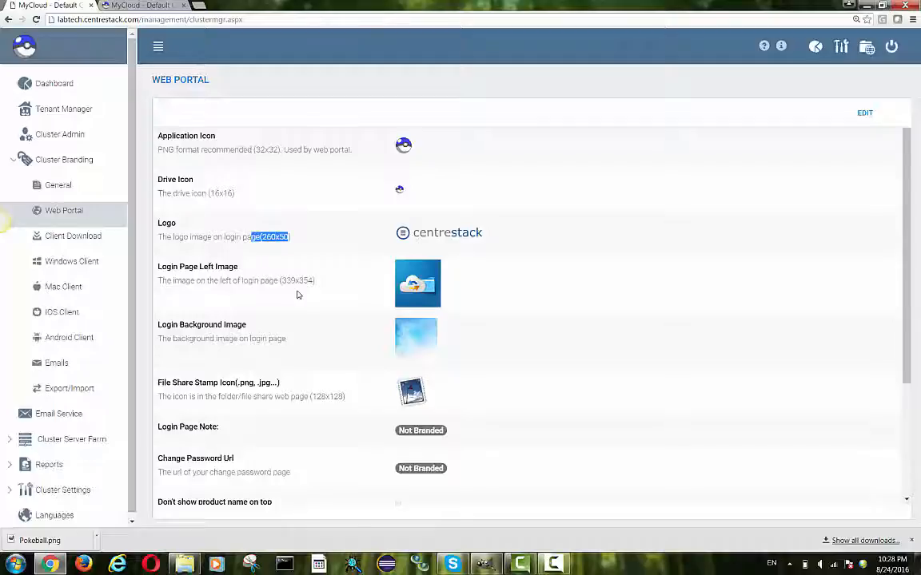
click(490, 567)
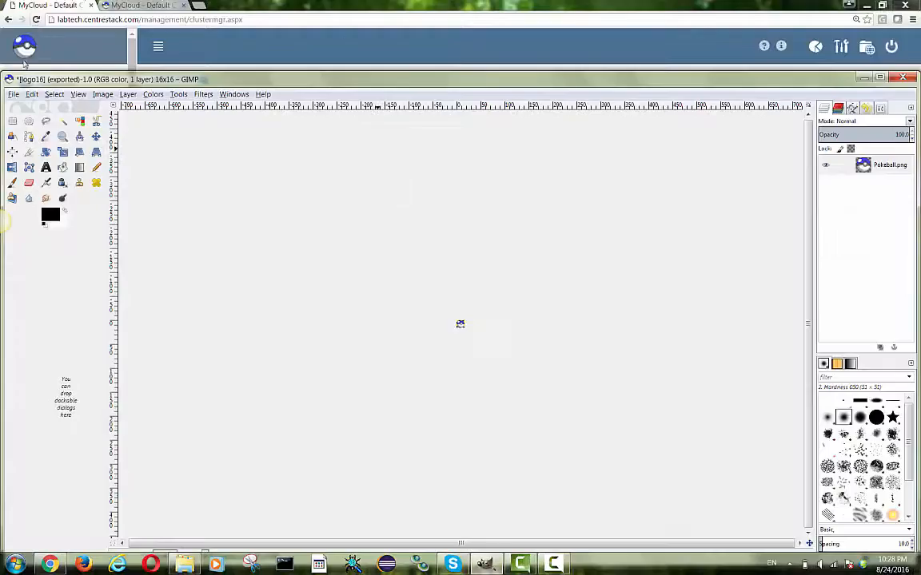
click(13, 94)
click(30, 107)
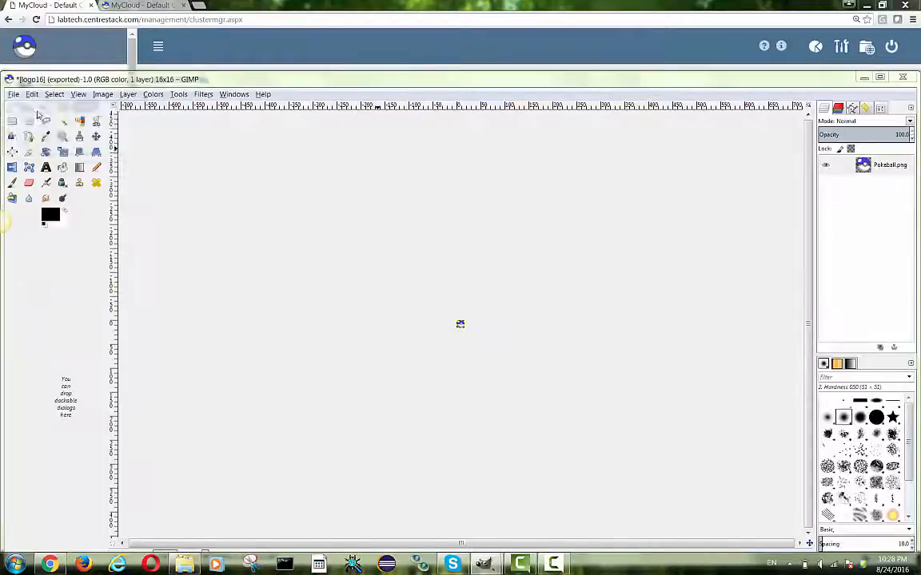
drag(76, 14, 154, 98)
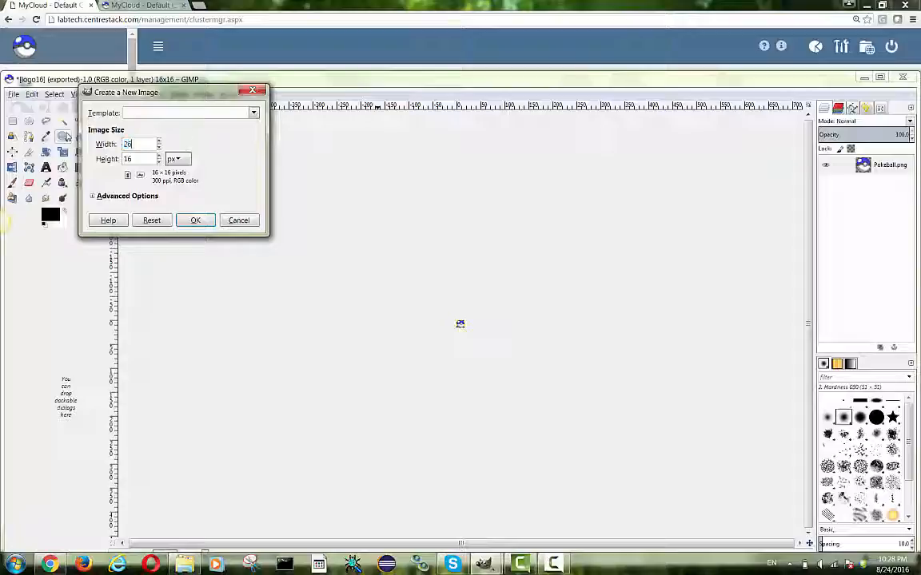
text(260)
click(145, 159)
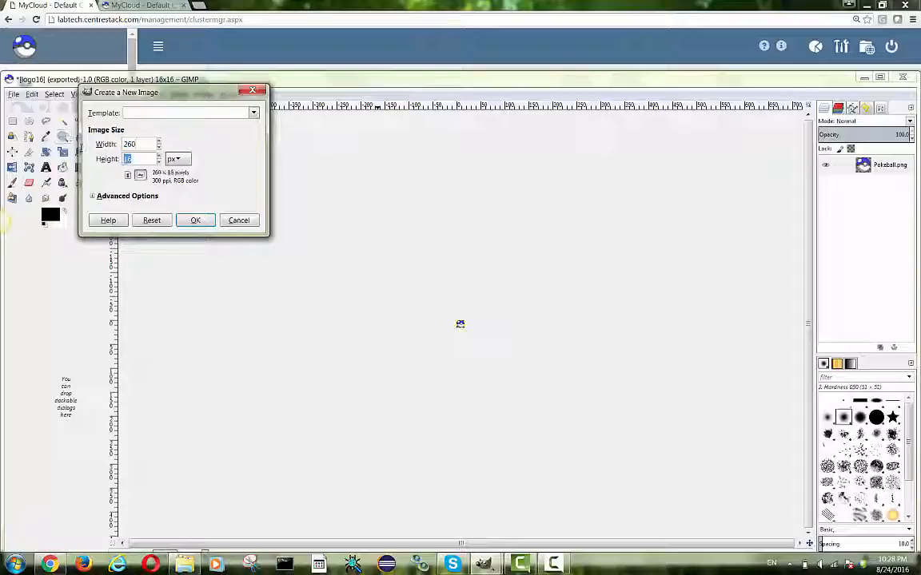
text(50)
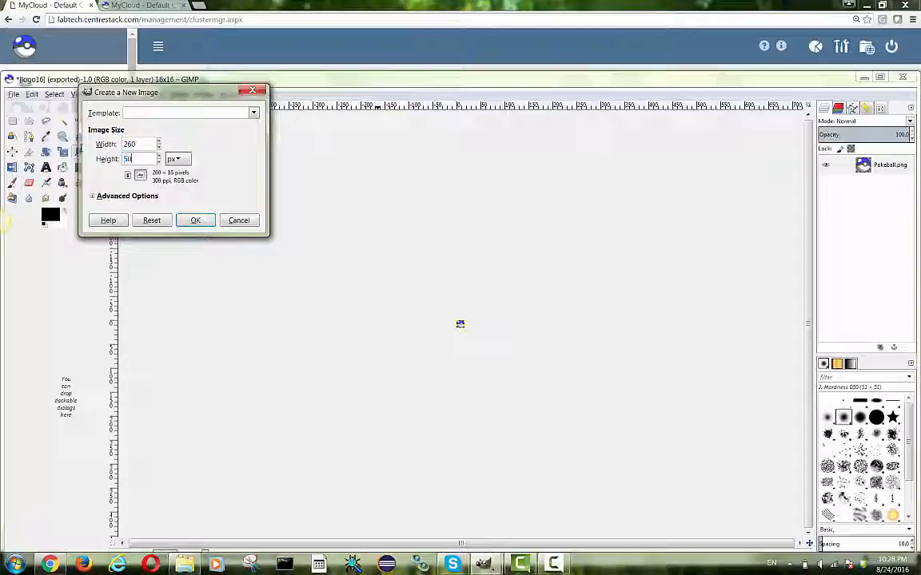
click(203, 222)
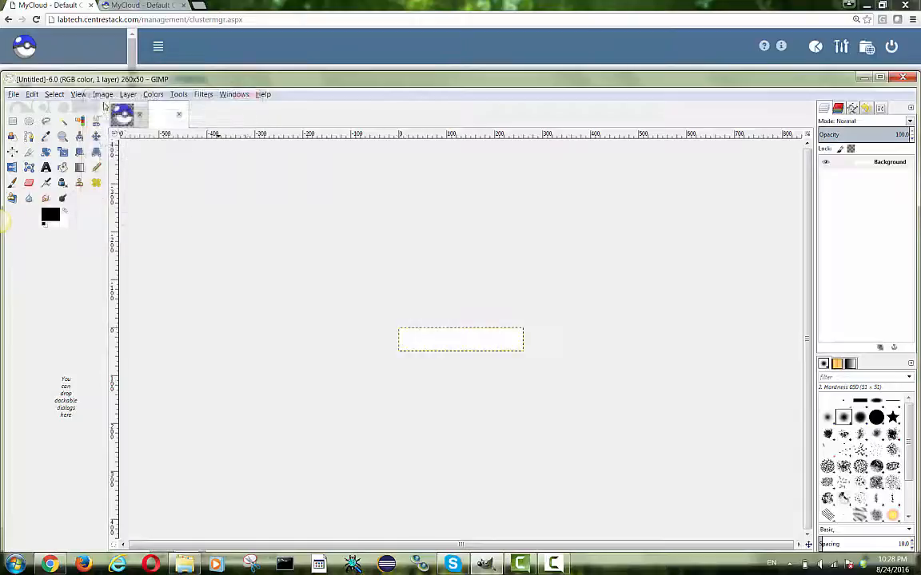
Add an alpha channel to the Background layer and clear its white fill to make the canvas transparent.
click(78, 94)
mouse_move(104, 130)
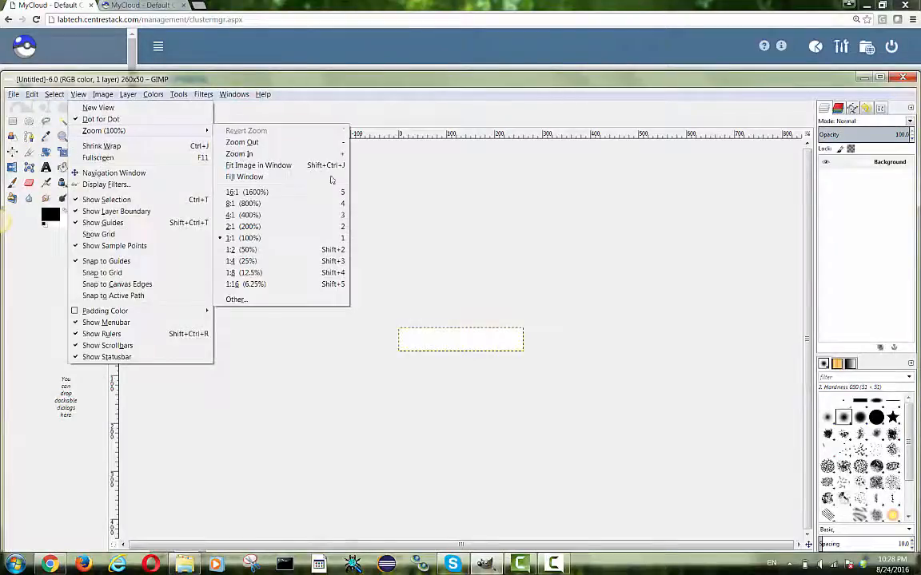
click(287, 215)
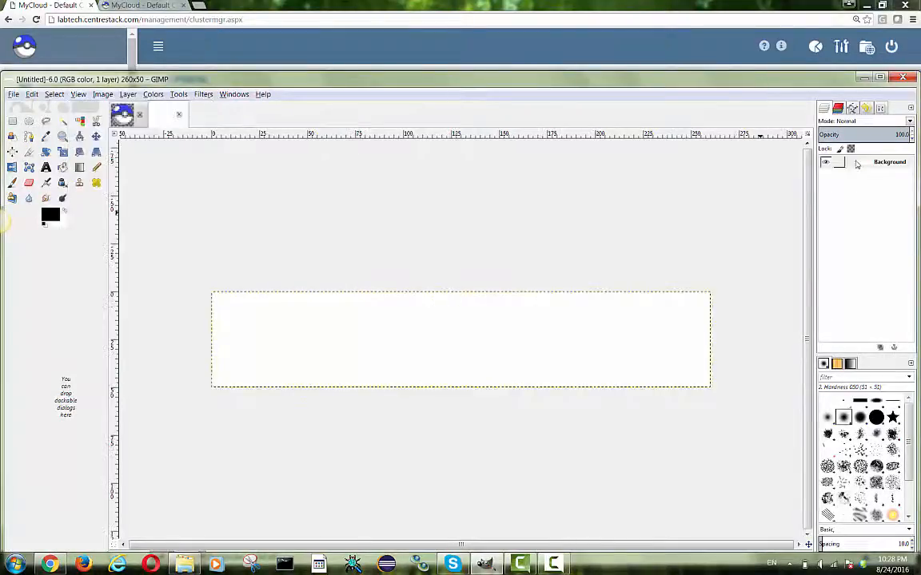
right_click(891, 163)
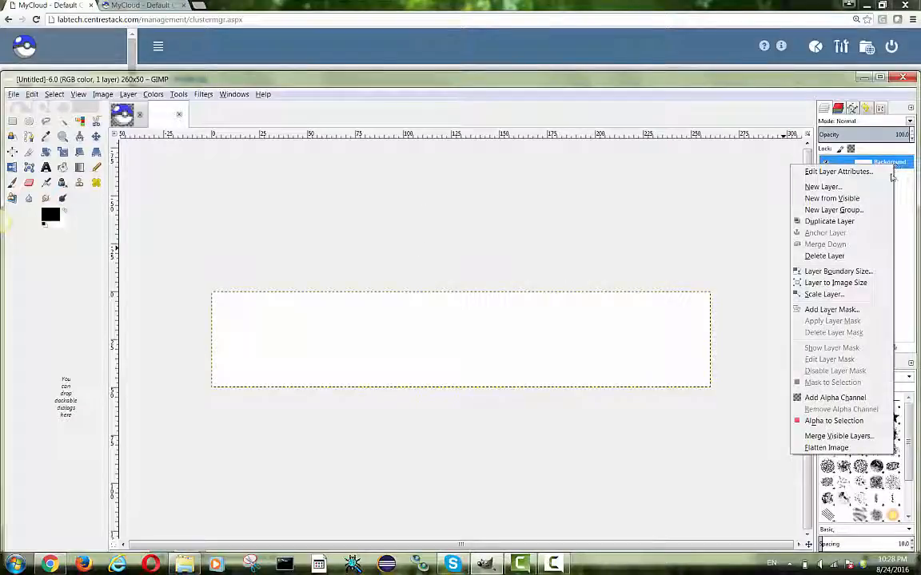
click(834, 398)
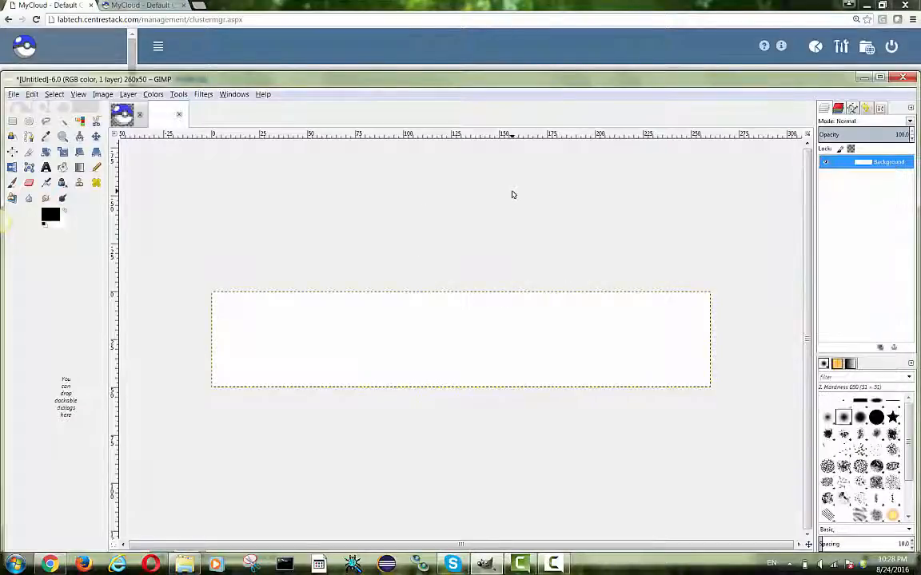
key(Delete)
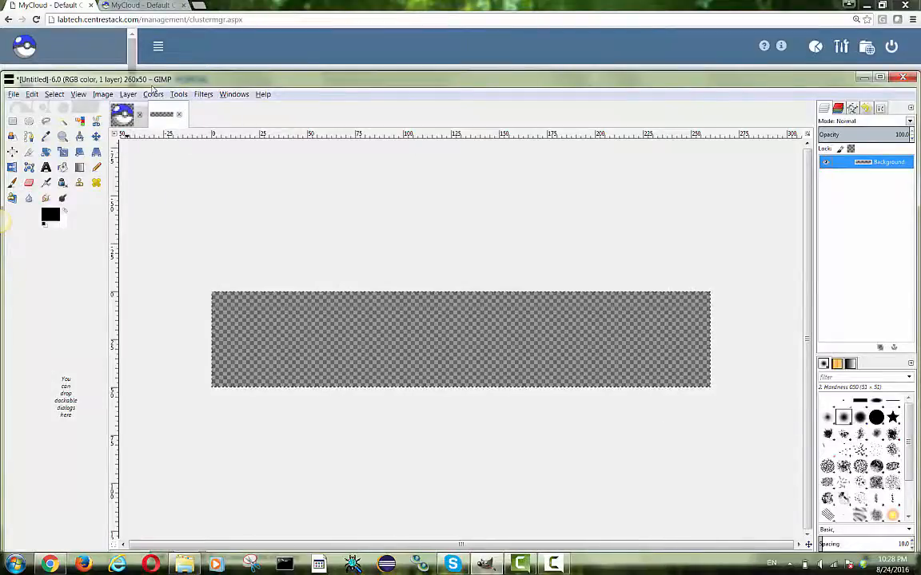
Insert logo48 from the logo folder into the 260x50 image as a new layer, without adjusting its hue or saturation.
drag(191, 81, 342, 98)
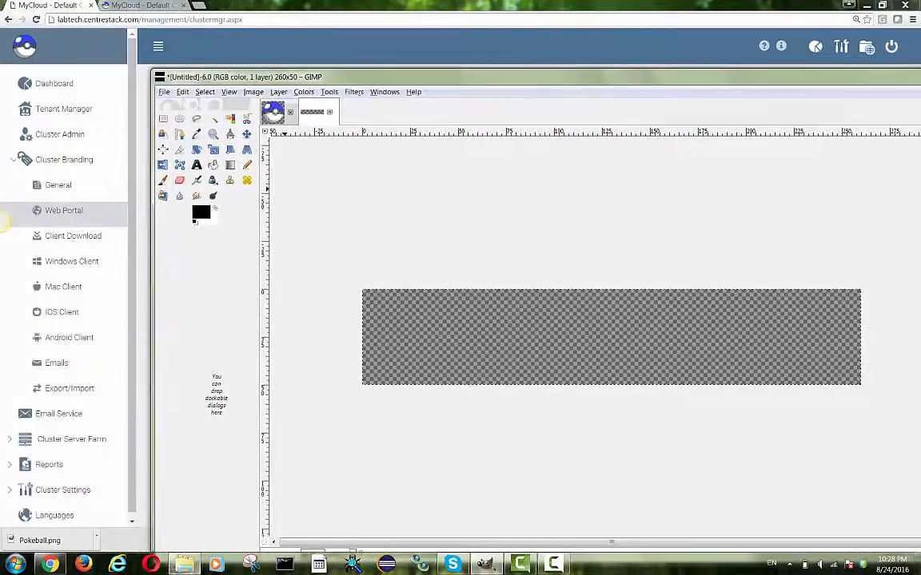
click(185, 564)
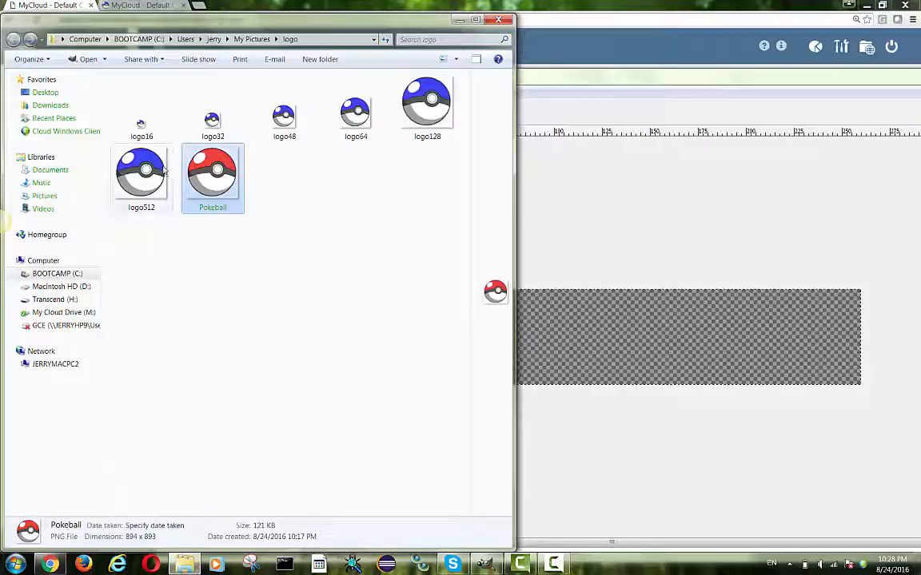
drag(288, 122, 557, 336)
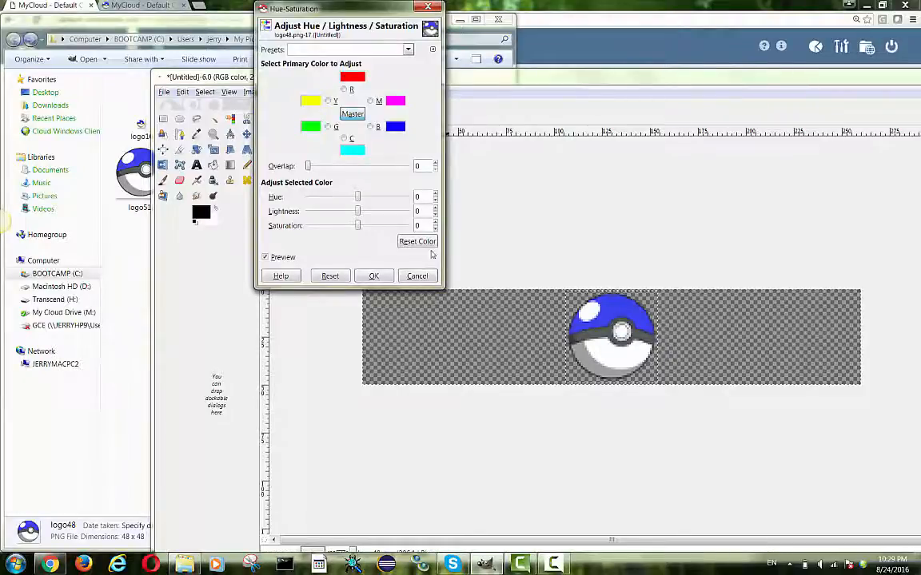
click(417, 277)
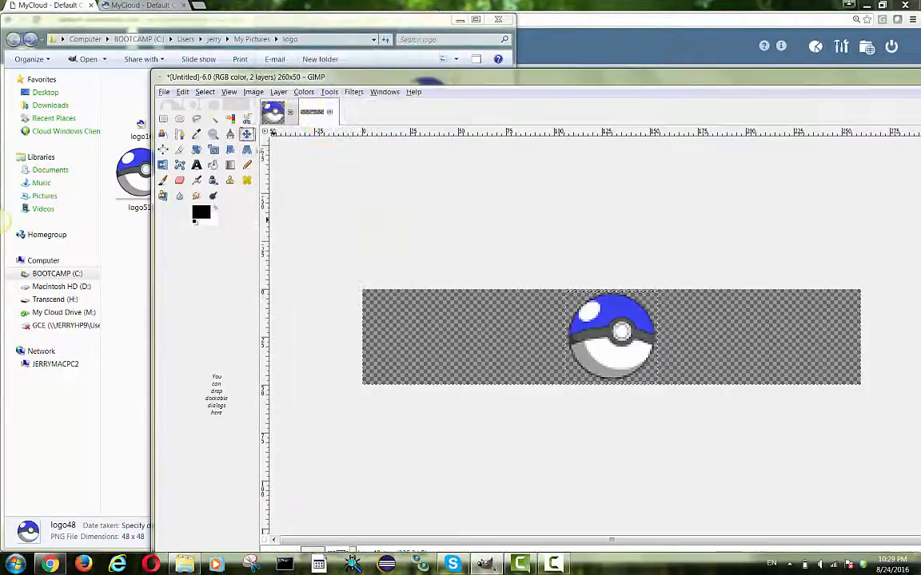
Move the logo48 layer horizontally to about 8 px from the canvas's left edge.
key(Left)
key(Left)
key(Left)
key(Left)
key(Left)
key(Left)
key(Left)
key(Left)
key(Left)
key(Left)
key(Left)
key(Left)
key(Left)
key(Left)
key(Left)
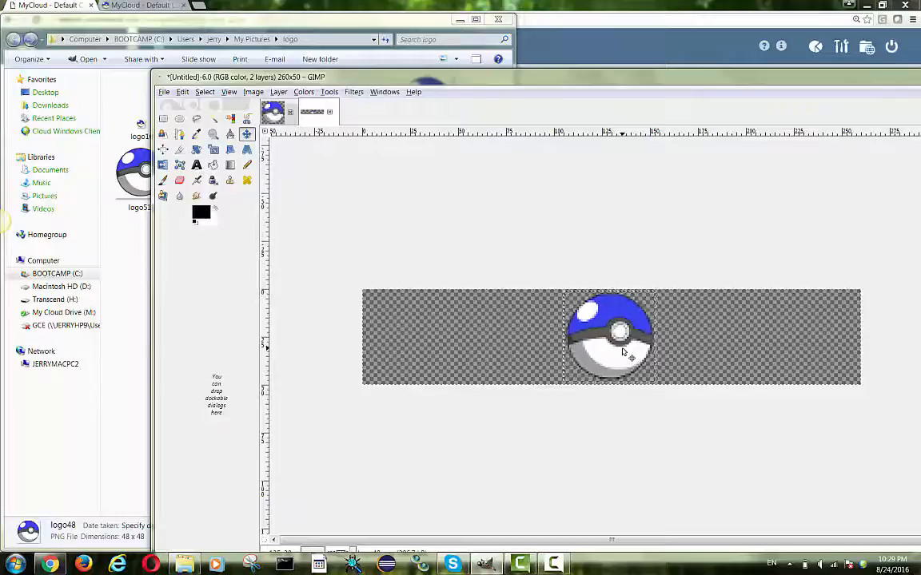
key(Left)
key(Left)
key(Left)
key(Left)
key(Left)
key(Left)
key(Left)
key(Left)
key(Left)
key(Left)
key(Left)
key(Left)
key(Left)
key(Left)
key(Left)
key(Left)
key(Left)
key(Left)
key(Left)
key(Left)
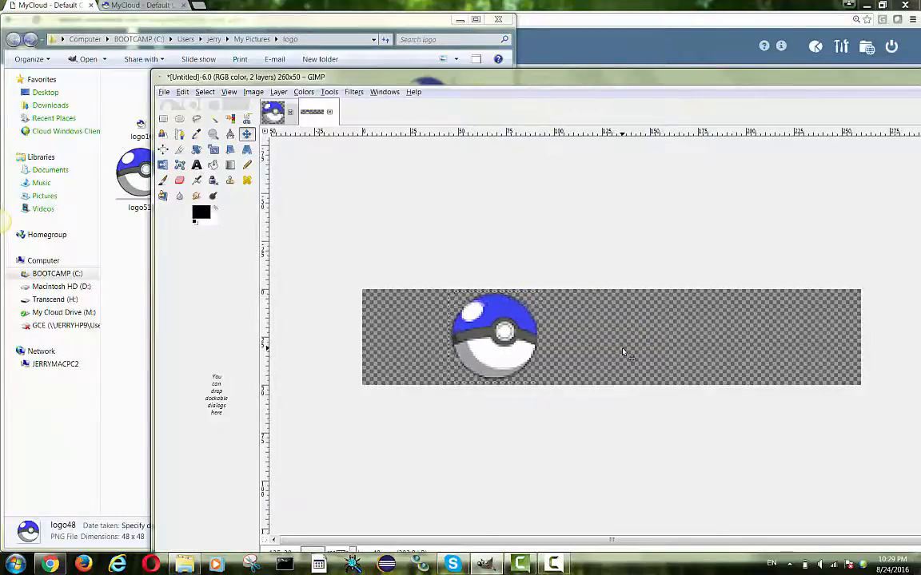
key(Left)
key(Left)
key(Left)
key(Left)
key(Left)
key(Left)
key(Left)
key(Left)
key(Left)
key(Left)
key(Left)
key(Left)
key(Left)
key(Left)
key(Left)
key(Left)
key(Left)
key(Left)
key(Left)
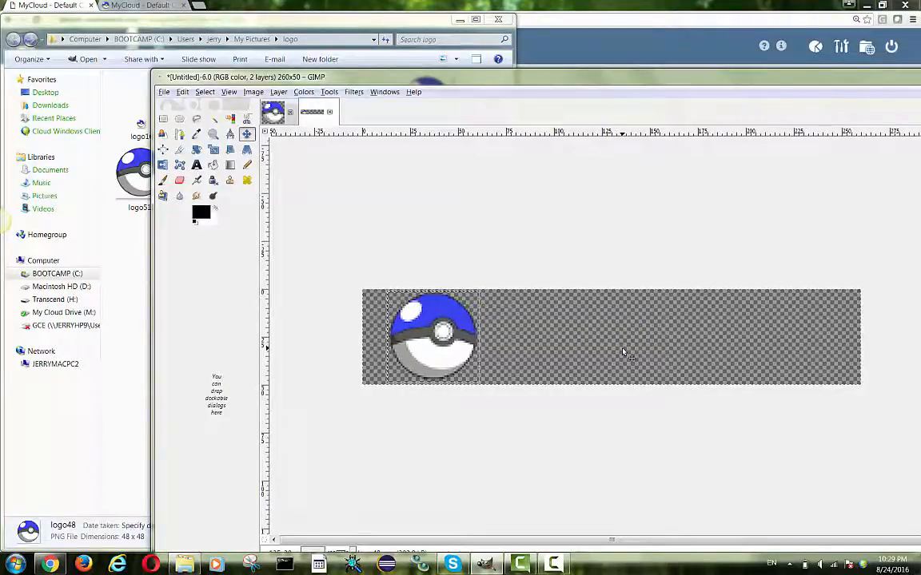
key(Left)
key(Left)
key(Left)
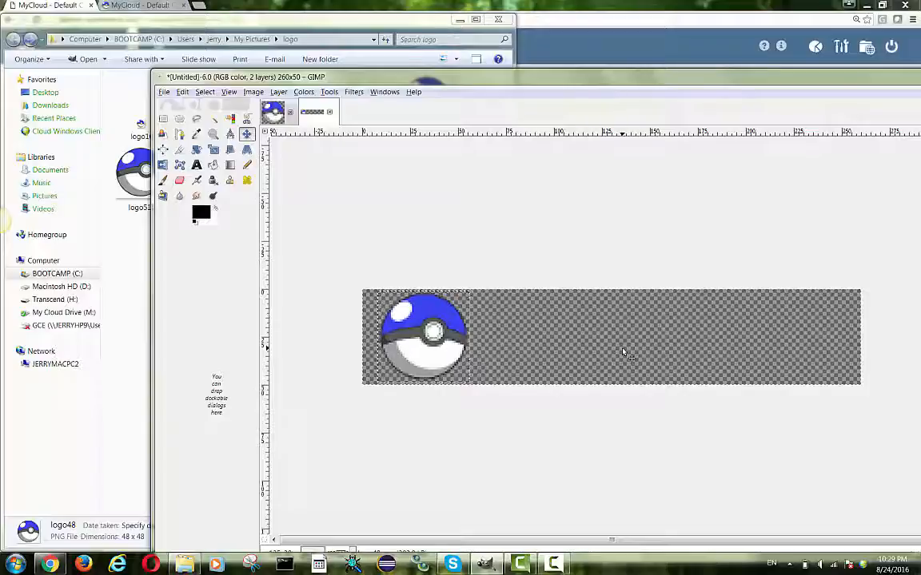
Pick the ball's blue as the foreground color and add the text "MyCloud" beside the ball.
double_click(658, 80)
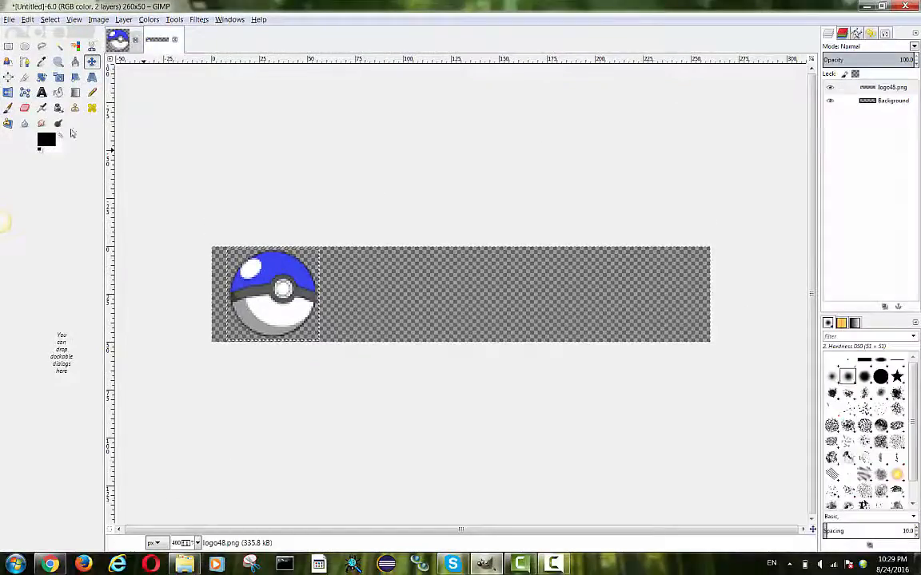
click(41, 92)
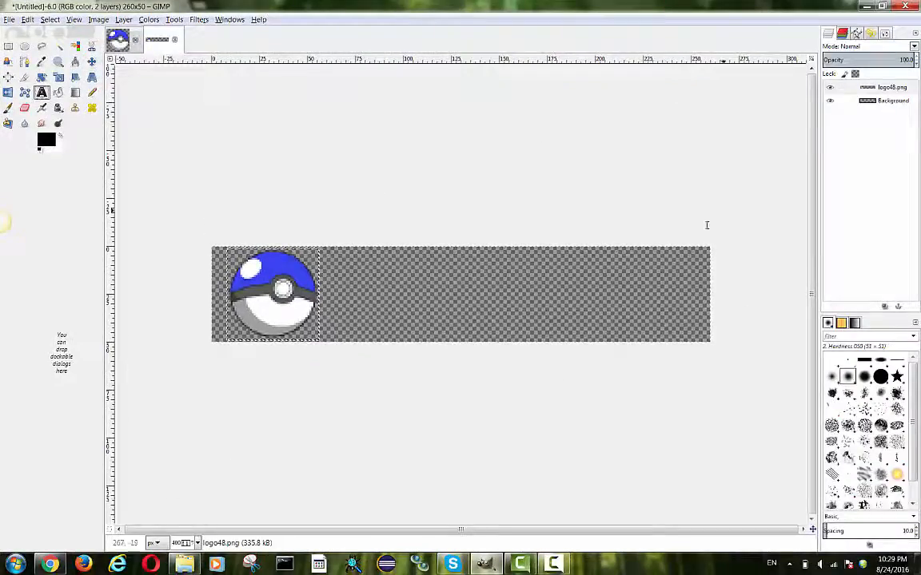
click(42, 62)
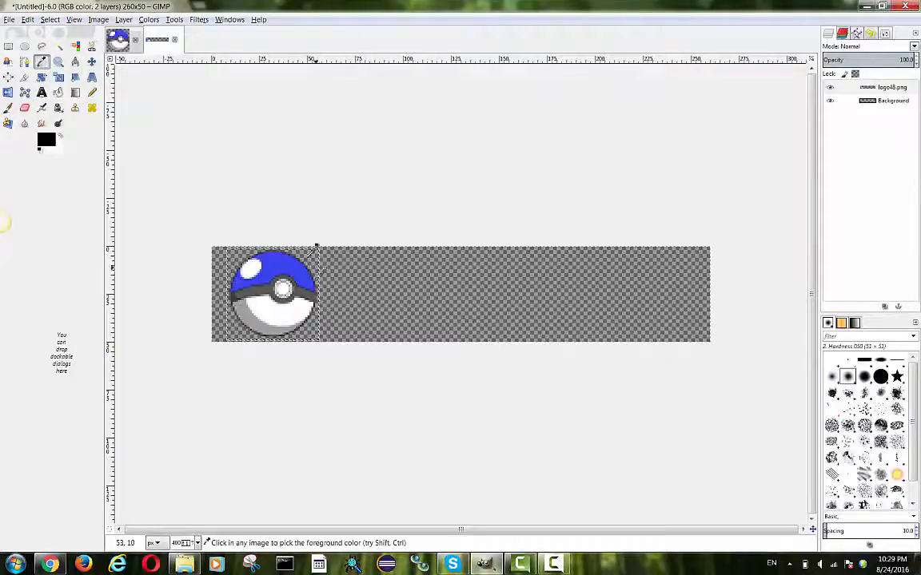
click(286, 256)
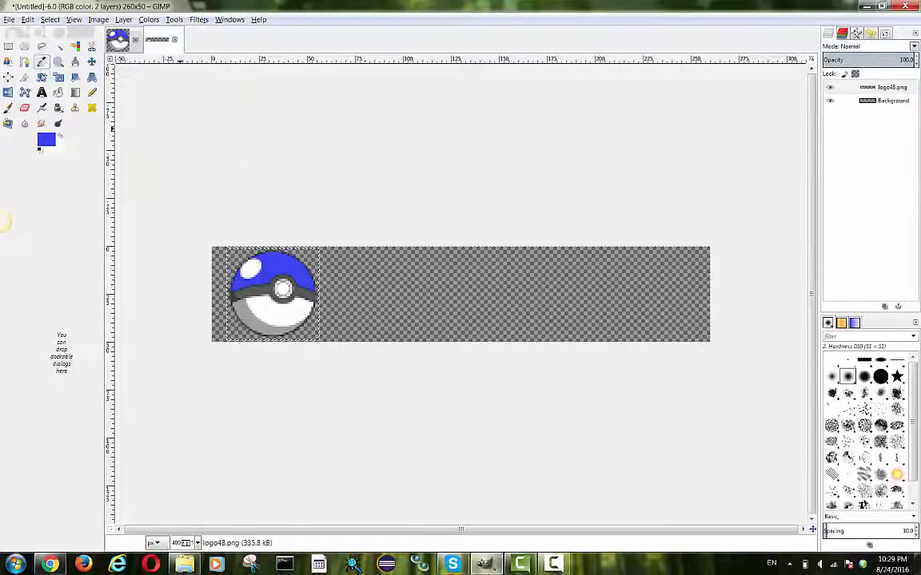
click(42, 92)
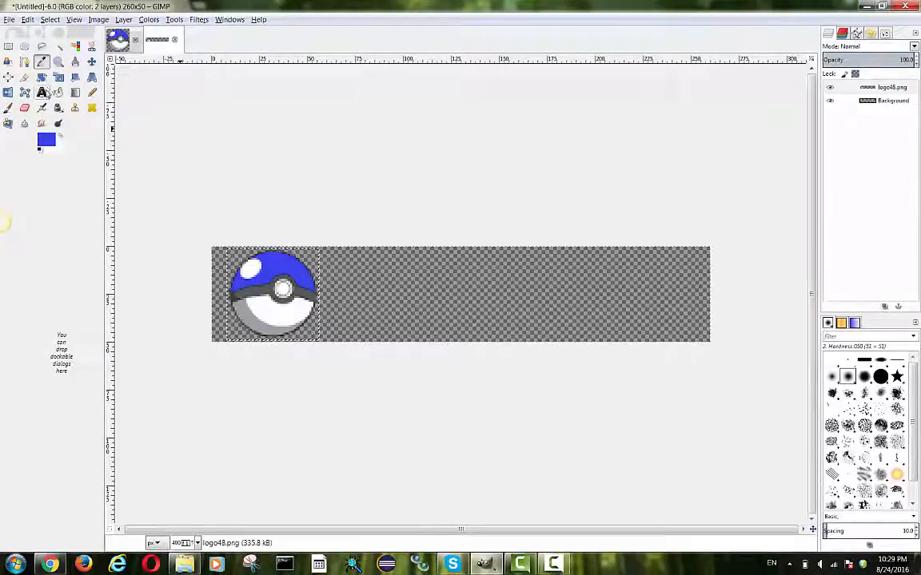
click(370, 290)
text(MyCloud)
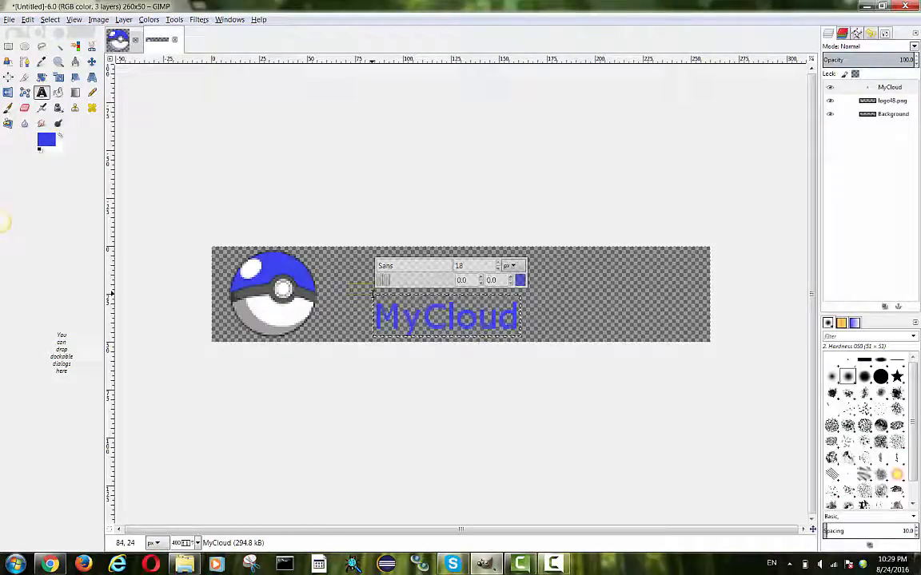
Set the size of the whole MyCloud text to 34 px.
key(ctrl+a)
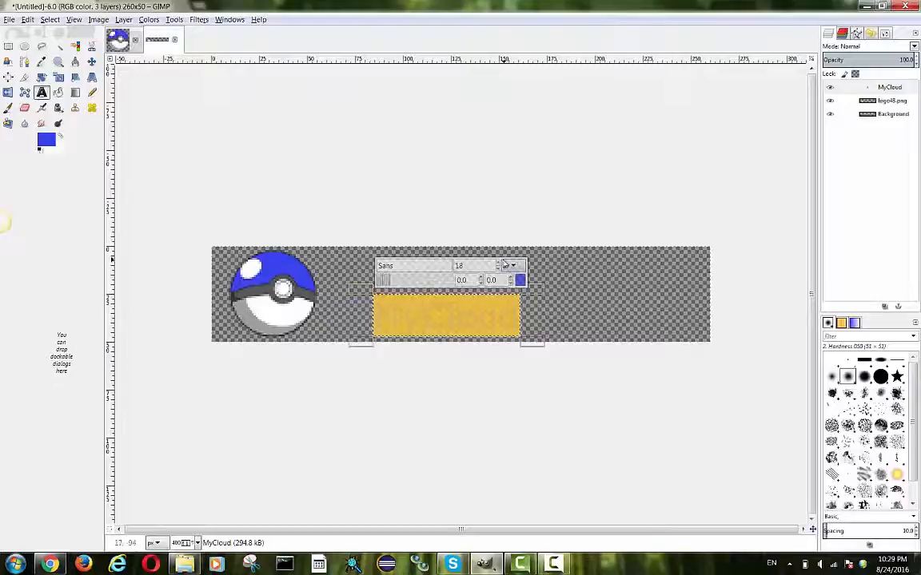
scroll(501, 265, up, 7)
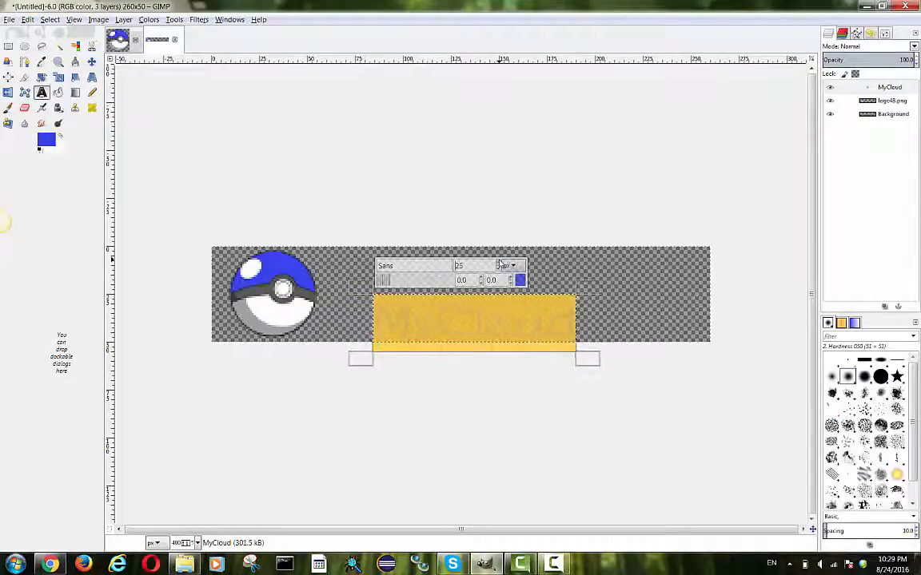
scroll(501, 264, up, 9)
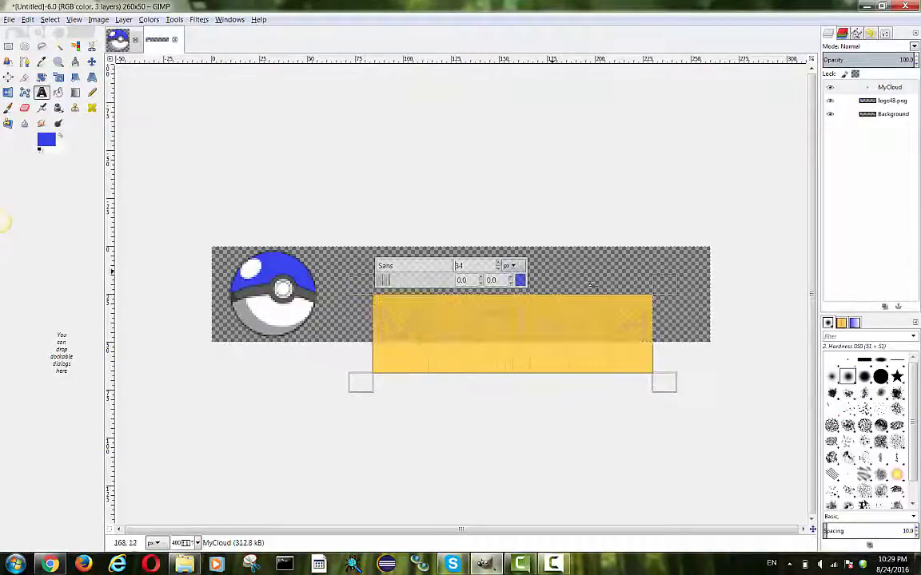
Enlarge the MyCloud text box to 186 × 64 px, starting just beside the ball and near the canvas's upper edge.
drag(593, 289, 693, 250)
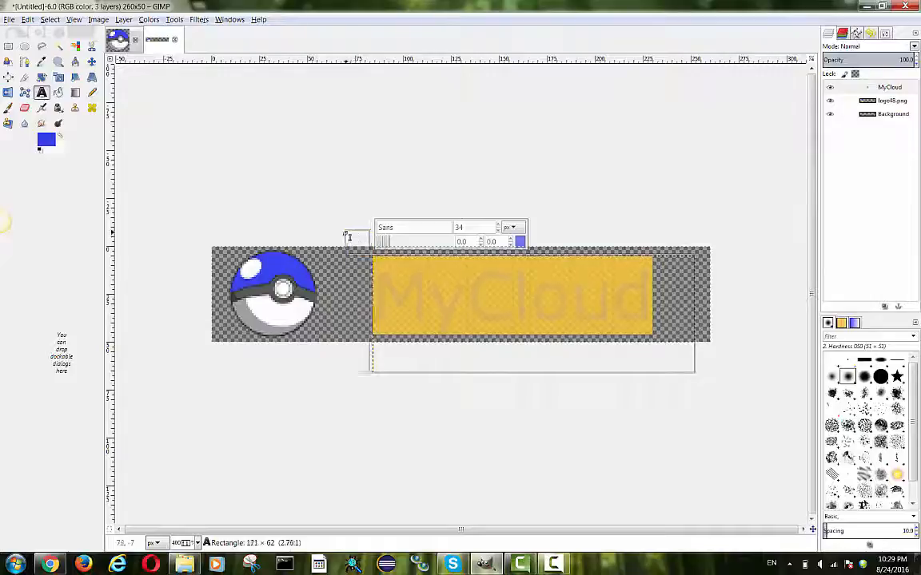
drag(350, 237, 326, 231)
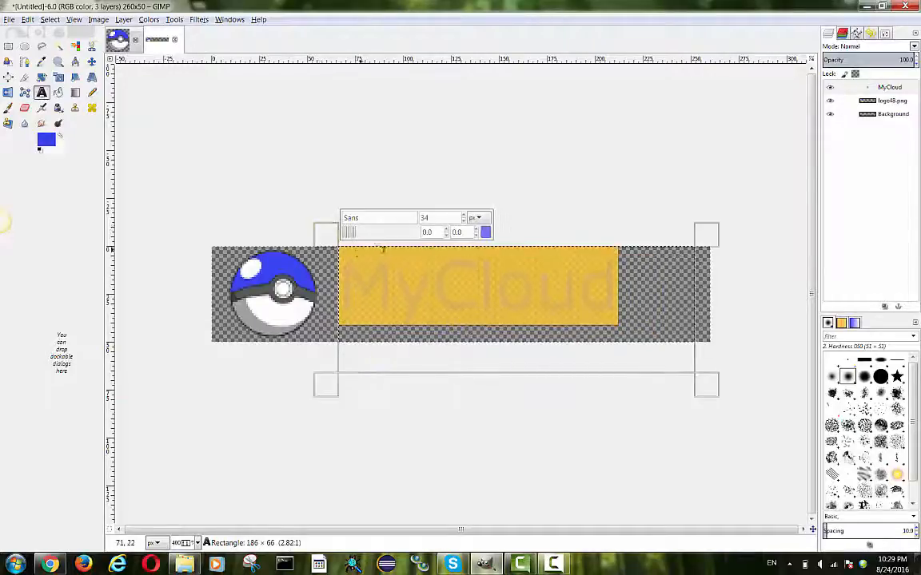
drag(629, 230, 630, 236)
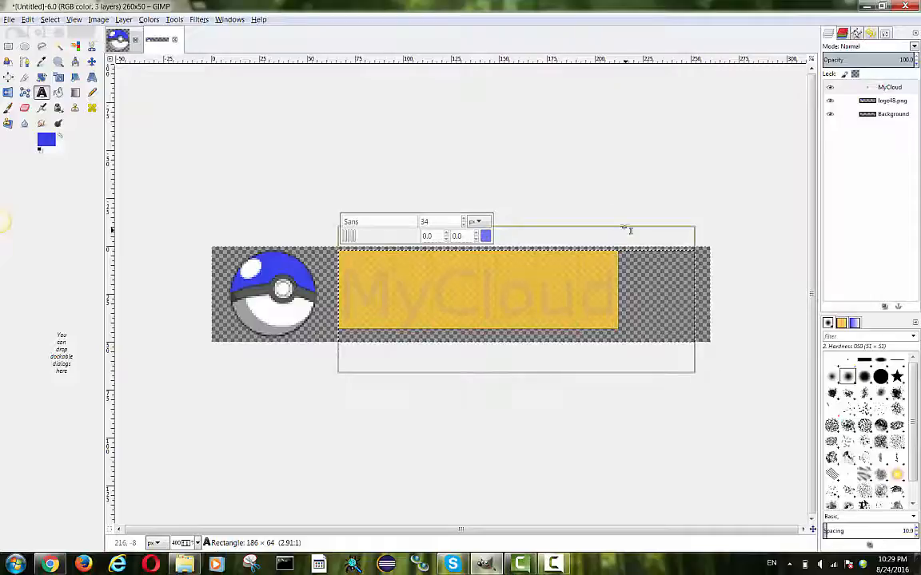
click(91, 63)
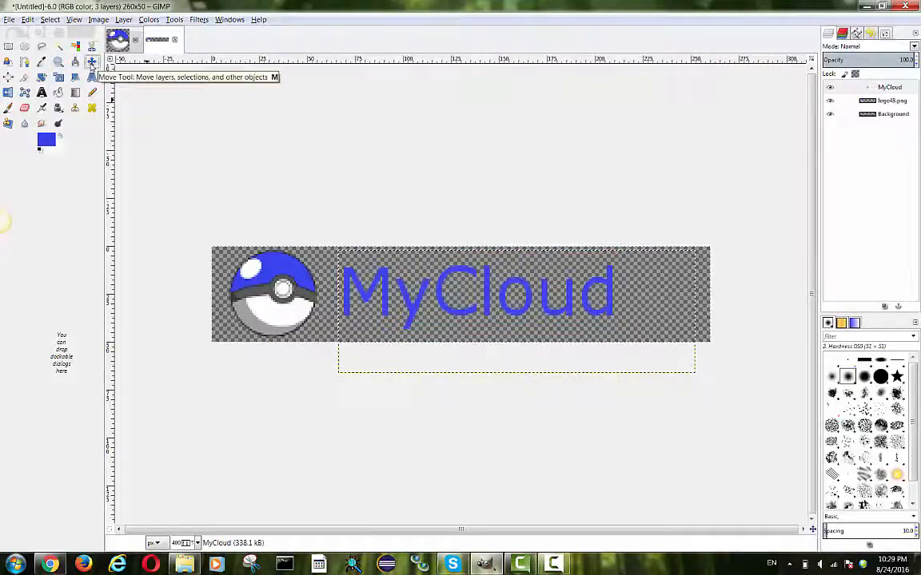
Export the image to the logo folder as logo260_50.png with the default PNG options.
click(9, 20)
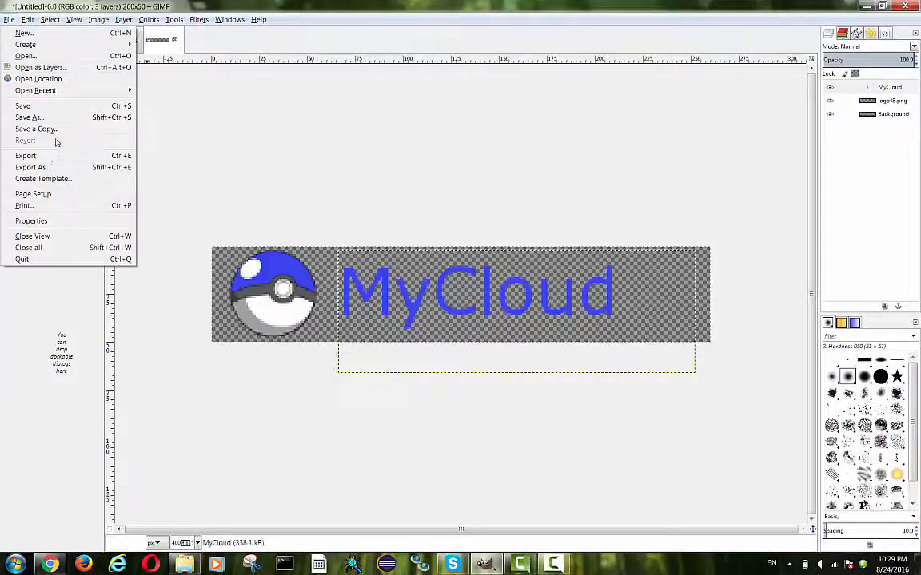
click(42, 168)
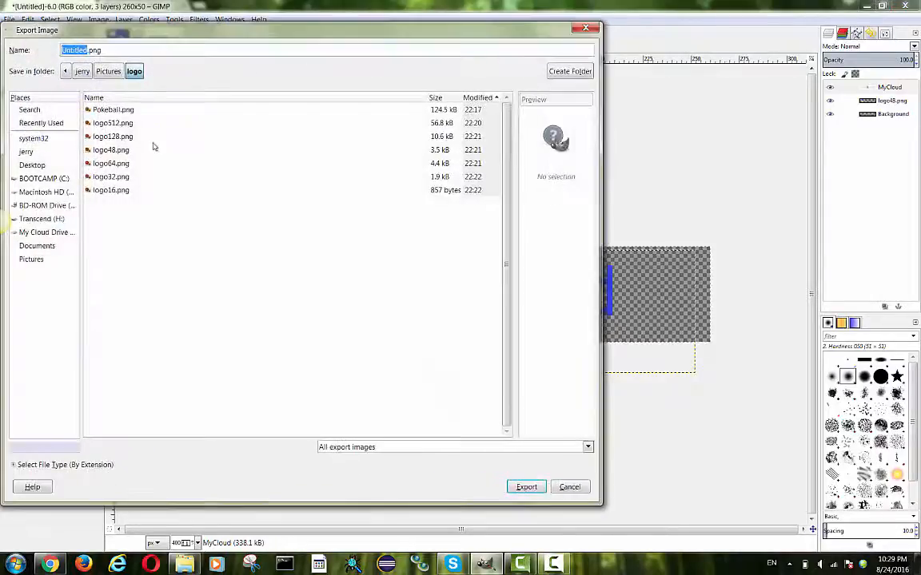
text(l)
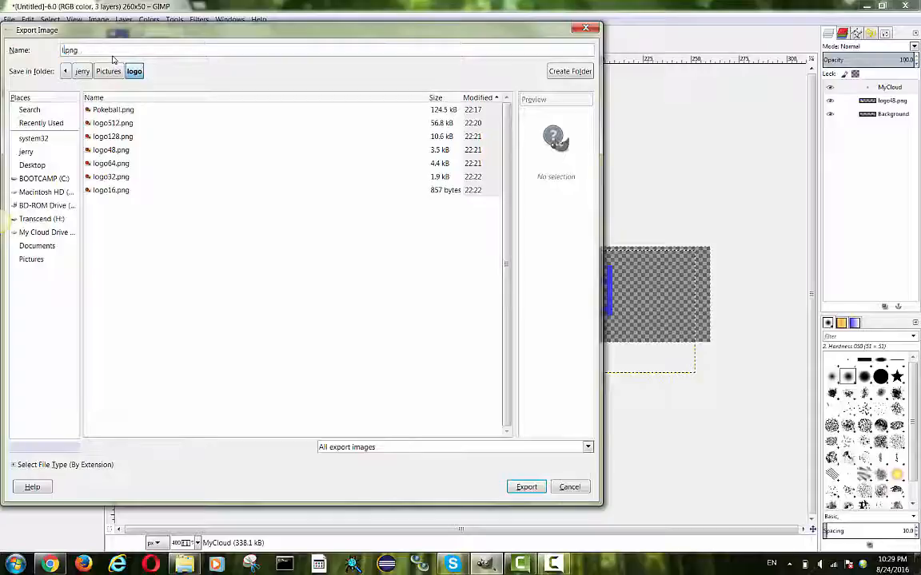
text(ogo26)
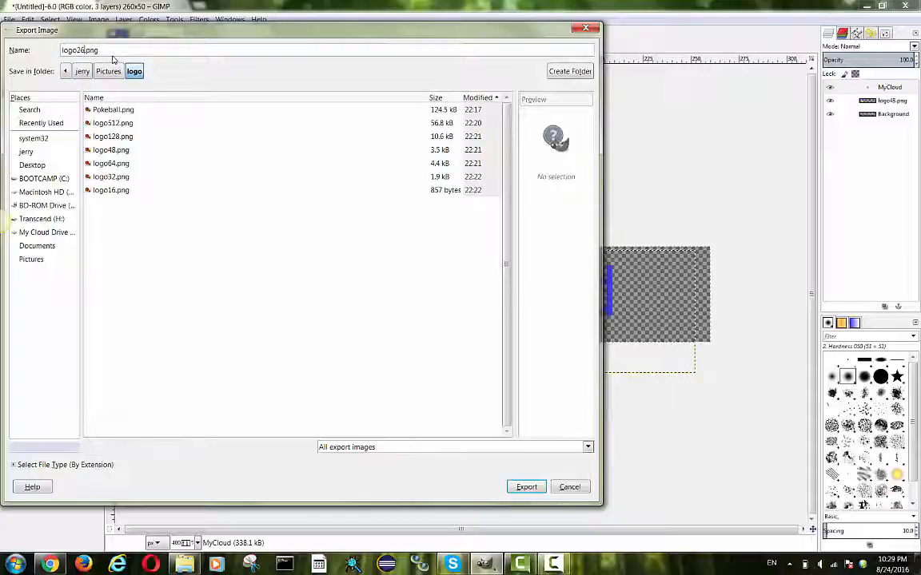
text(0_50)
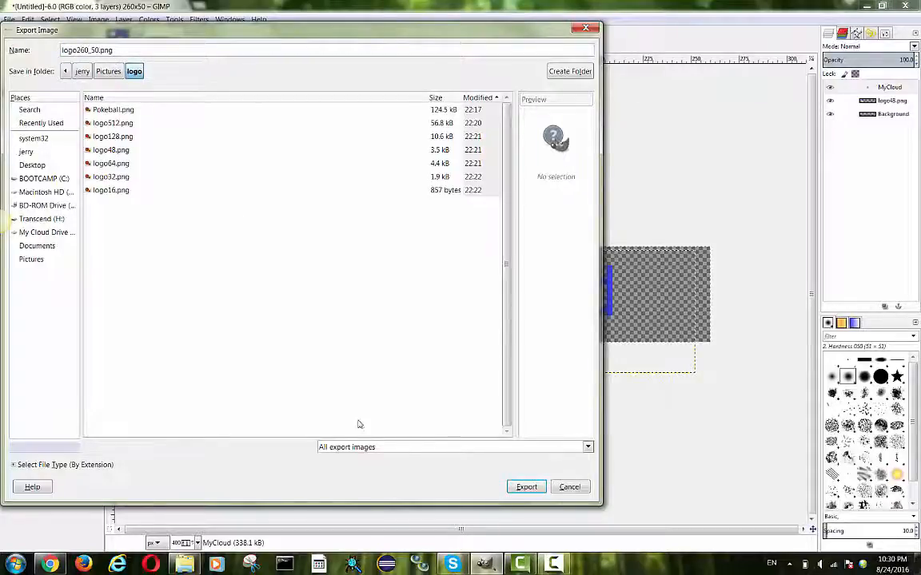
click(525, 487)
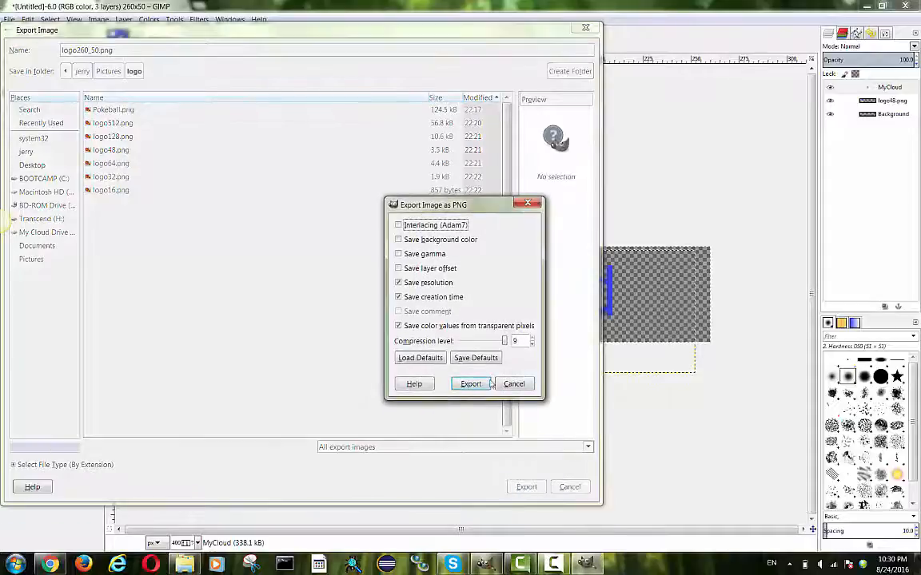
click(470, 384)
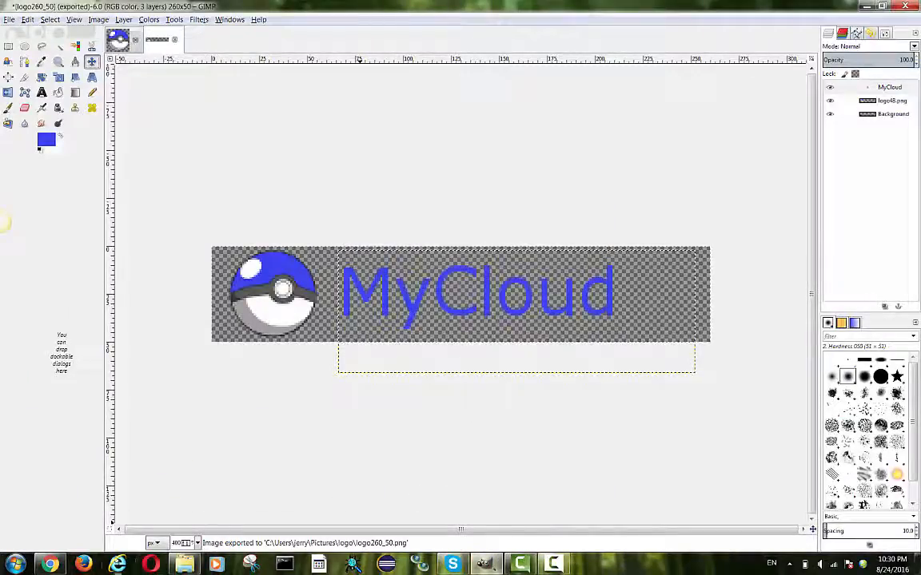
Switch to Chrome, choose logo260_50.png as the login page Logo in the Web Portal branding, and apply it.
click(50, 564)
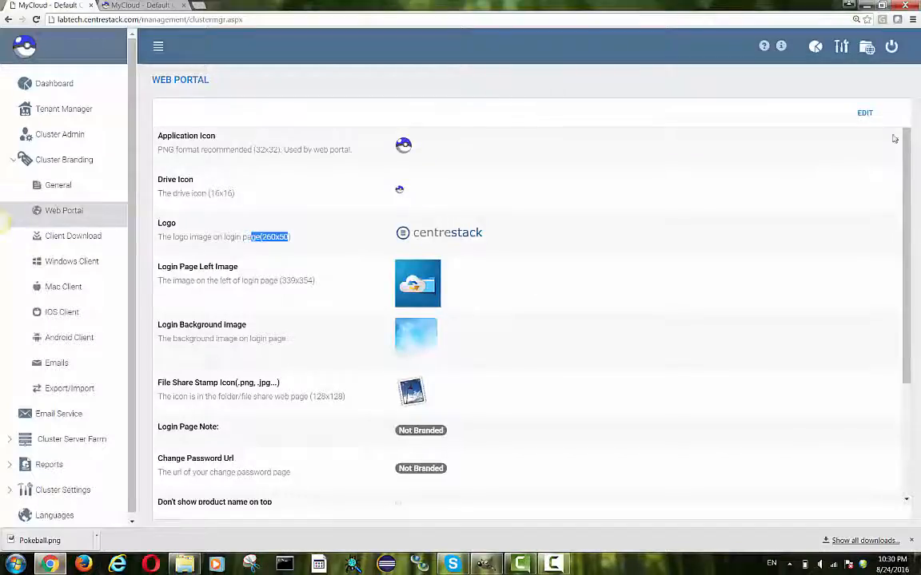
click(865, 114)
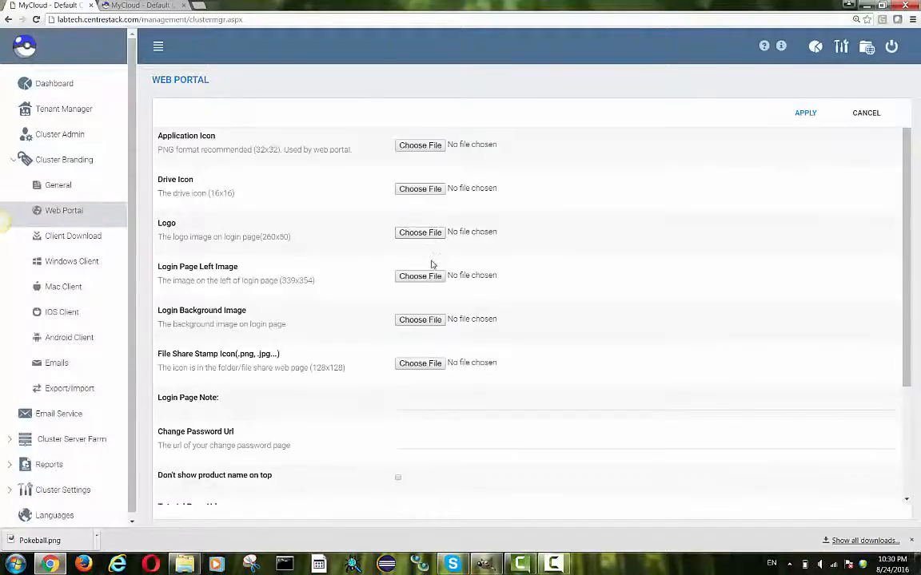
click(405, 236)
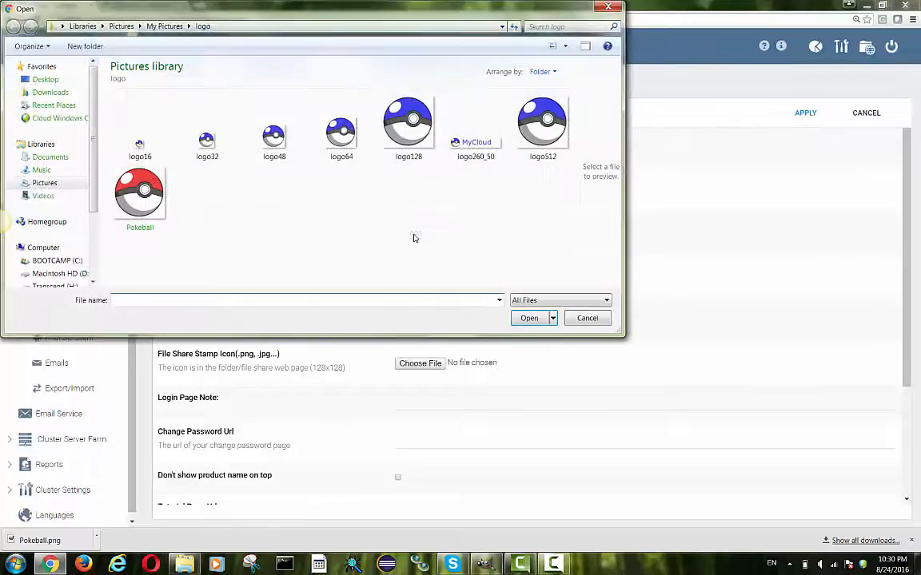
click(477, 148)
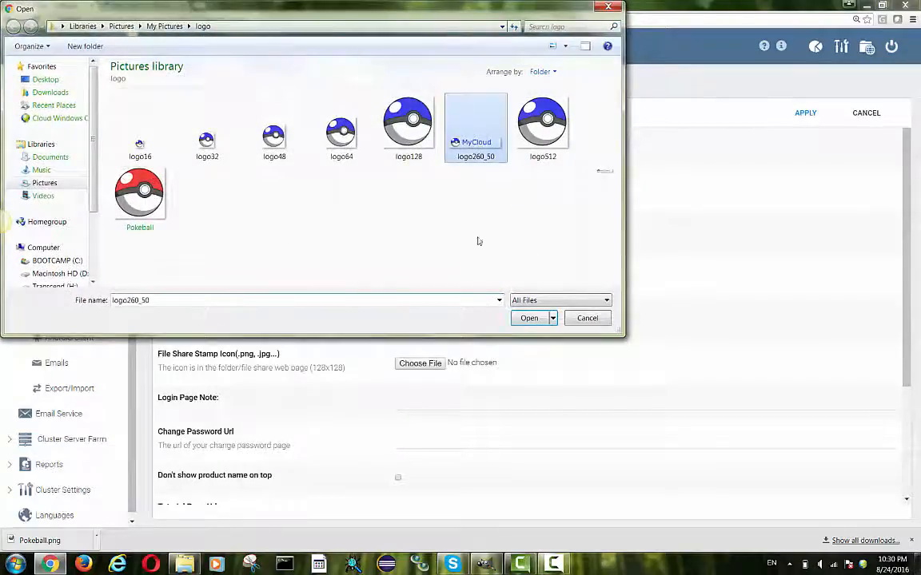
click(527, 317)
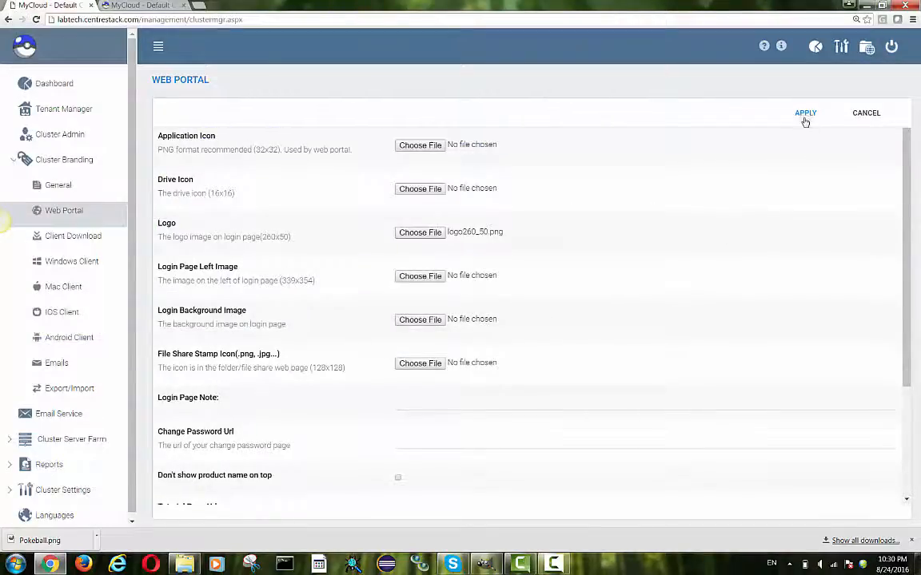
click(805, 114)
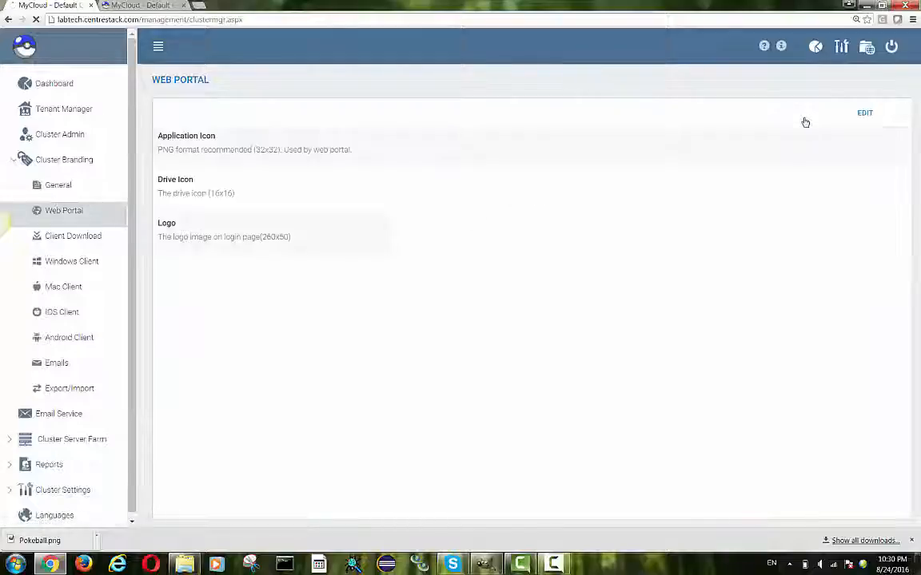
Reload the MyCloud web portal and sign out to check the logo on the login page.
click(137, 6)
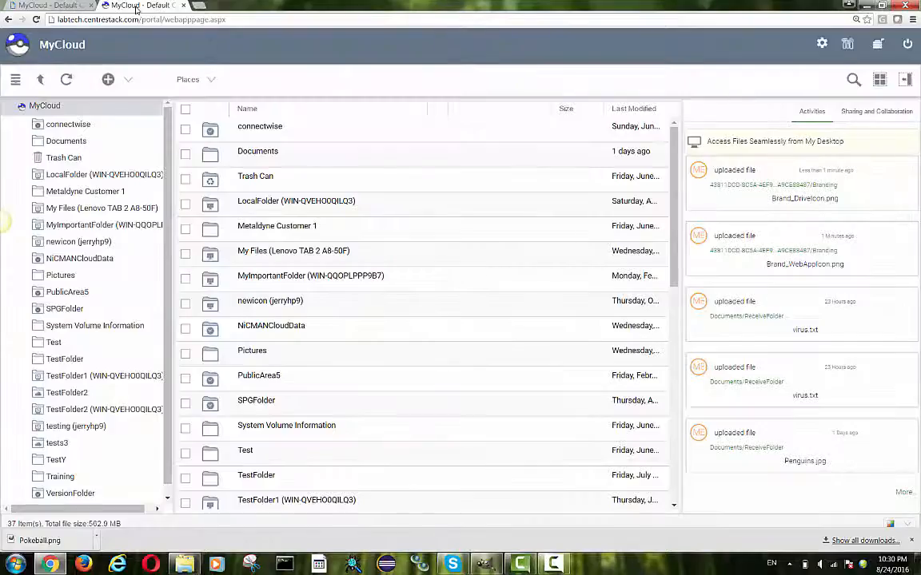
click(36, 19)
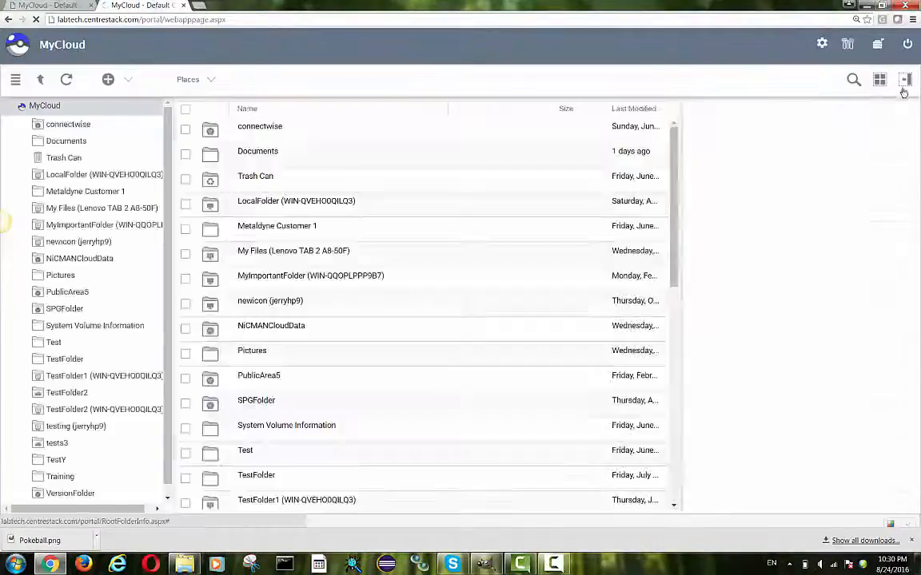
click(906, 45)
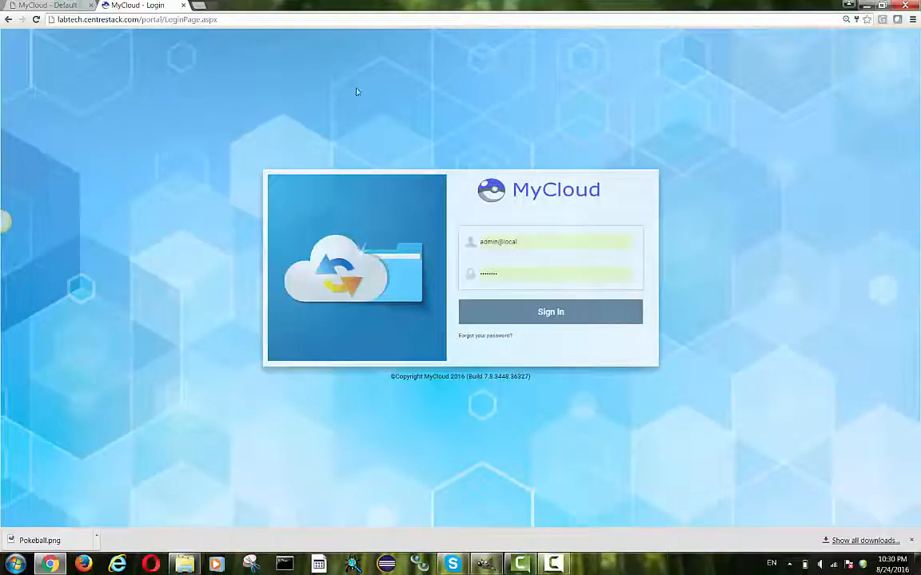
Return to the cluster manager, sign in again with the saved credentials, and open the General settings of Cluster Branding.
click(40, 5)
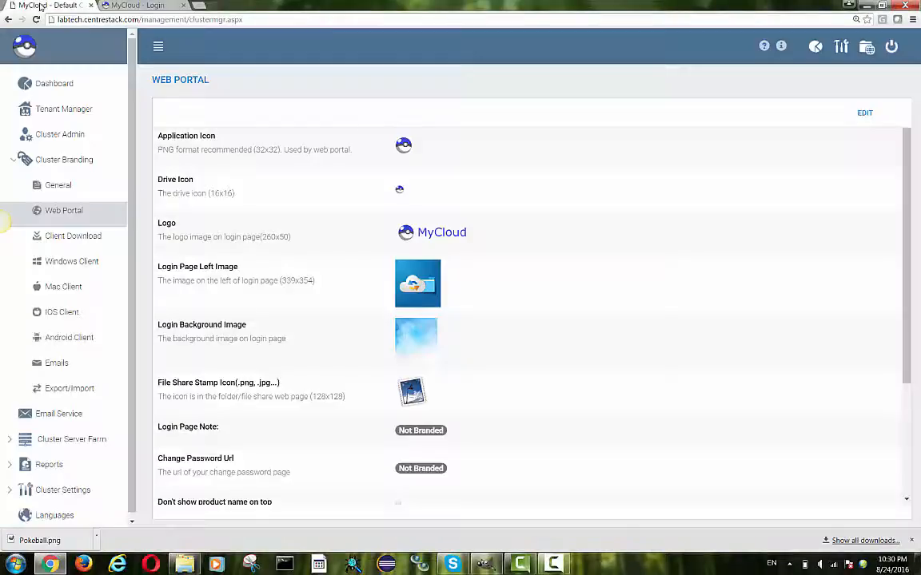
click(60, 186)
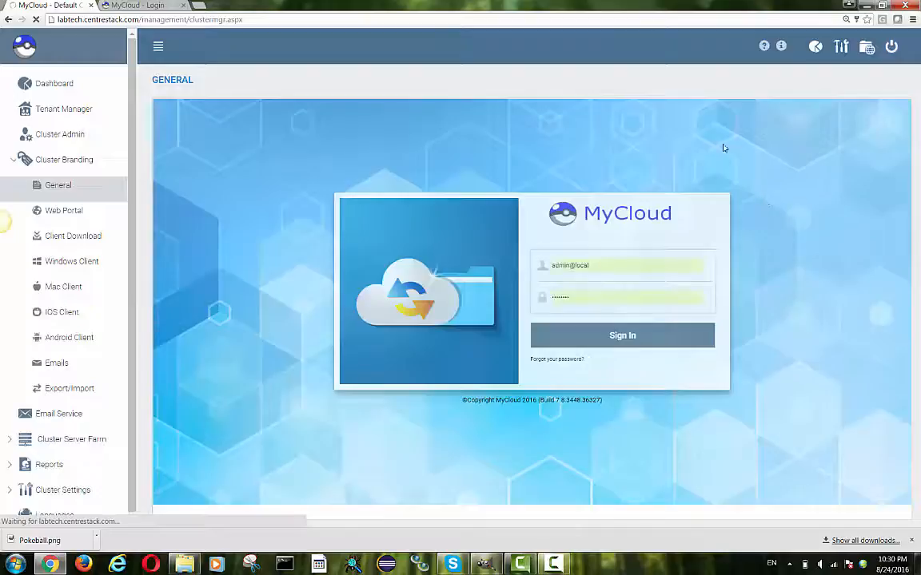
click(609, 335)
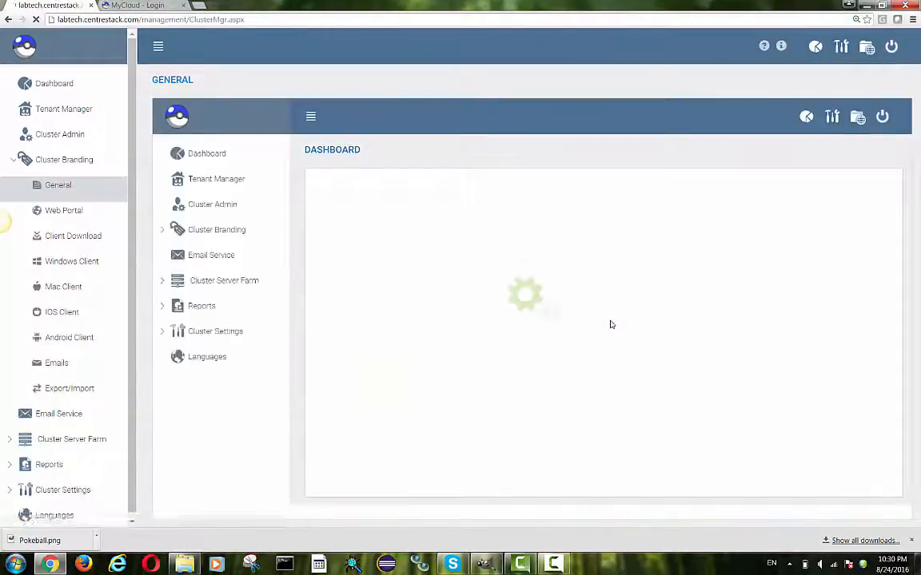
click(58, 161)
click(56, 186)
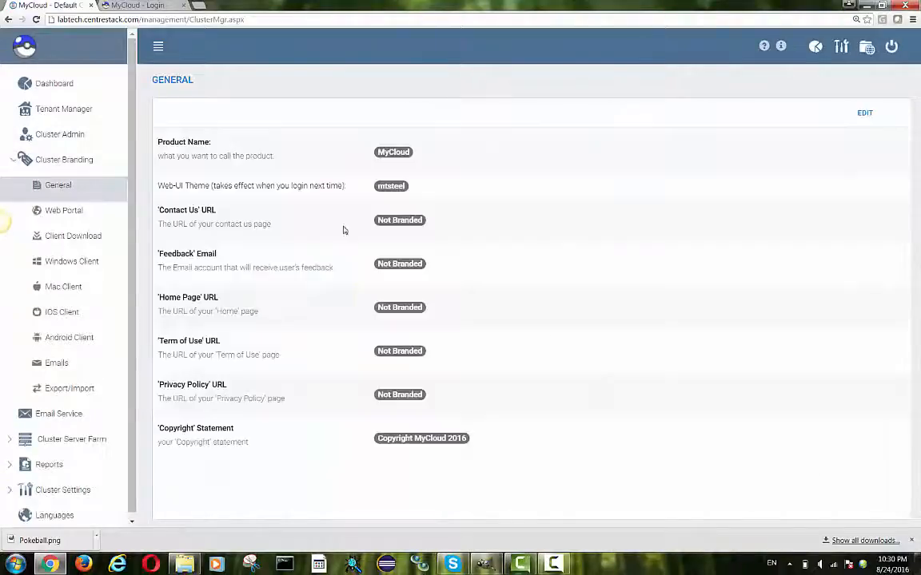
Set the Web-UI theme to Blue, apply the change, and reload the management page.
click(863, 113)
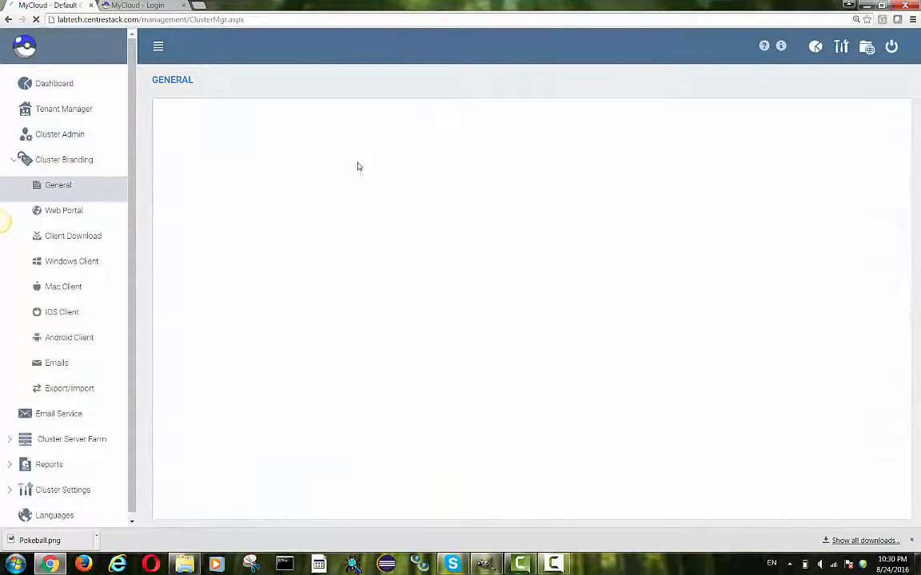
click(417, 193)
click(404, 207)
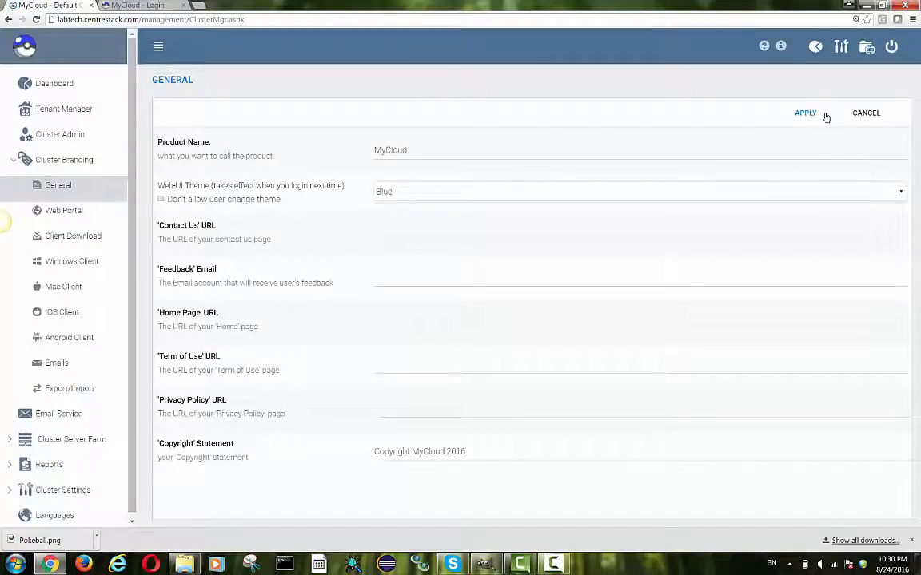
click(825, 118)
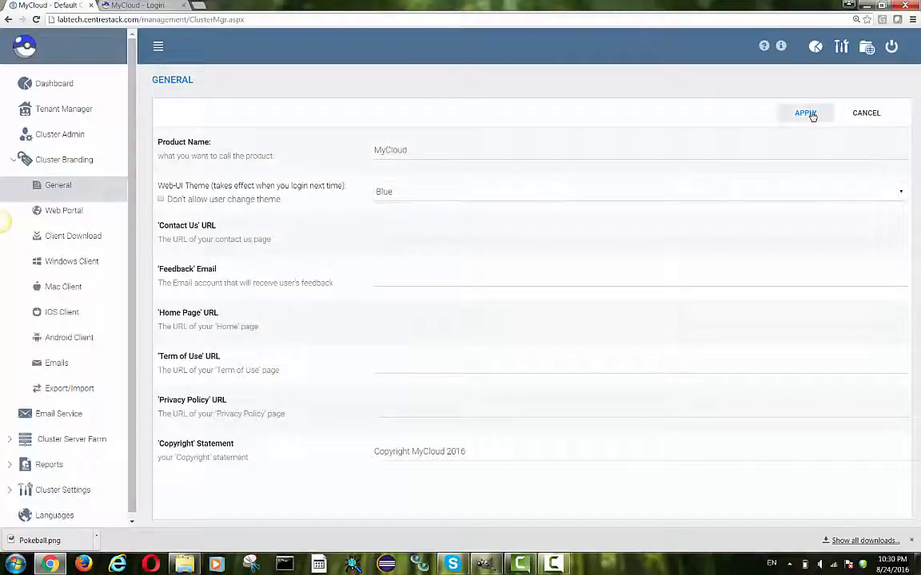
click(37, 19)
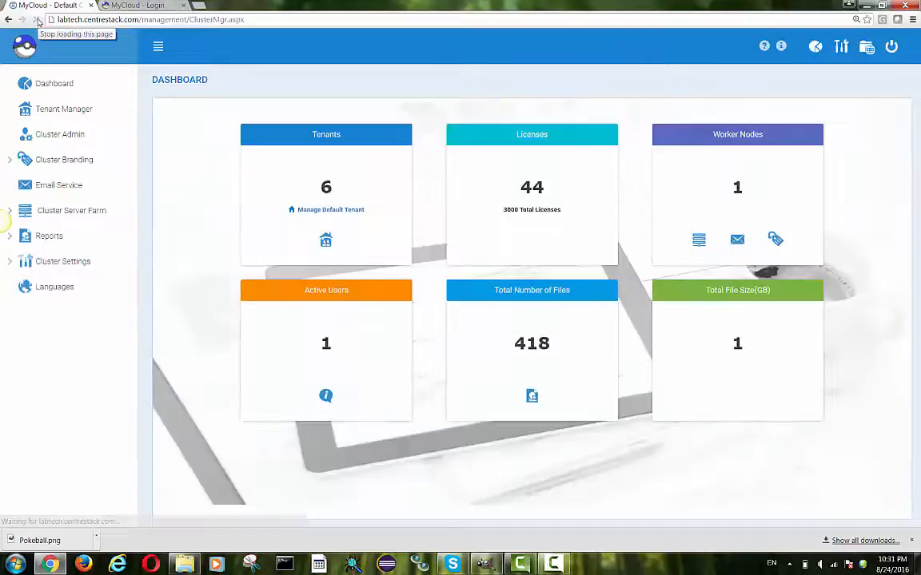
Open the Web Portal branding settings and compare the Login Page Left Image with the actual login page.
click(64, 161)
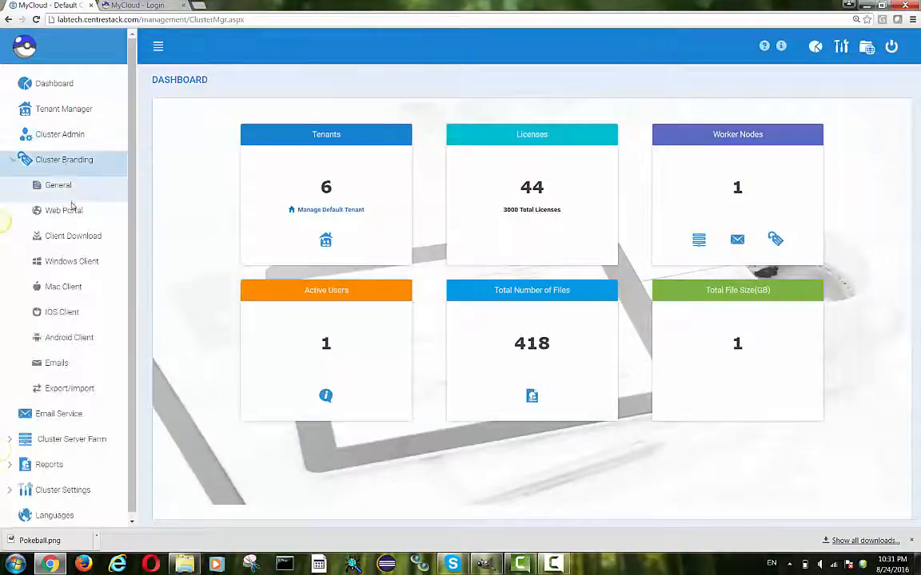
click(70, 209)
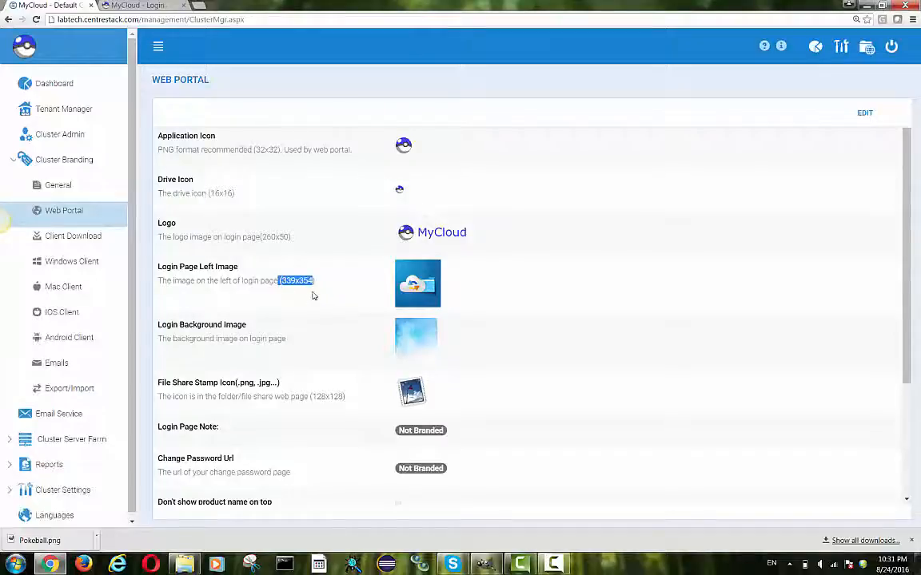
click(157, 9)
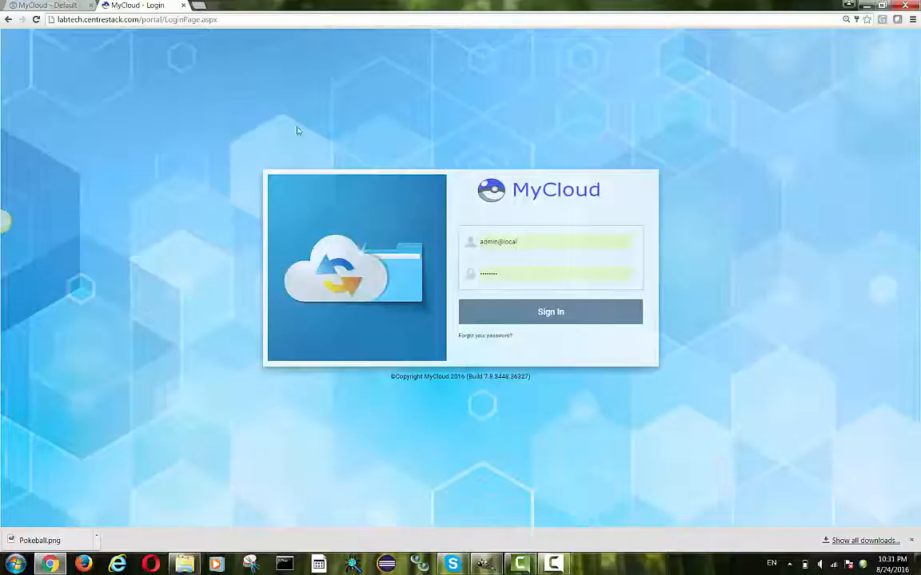
click(56, 7)
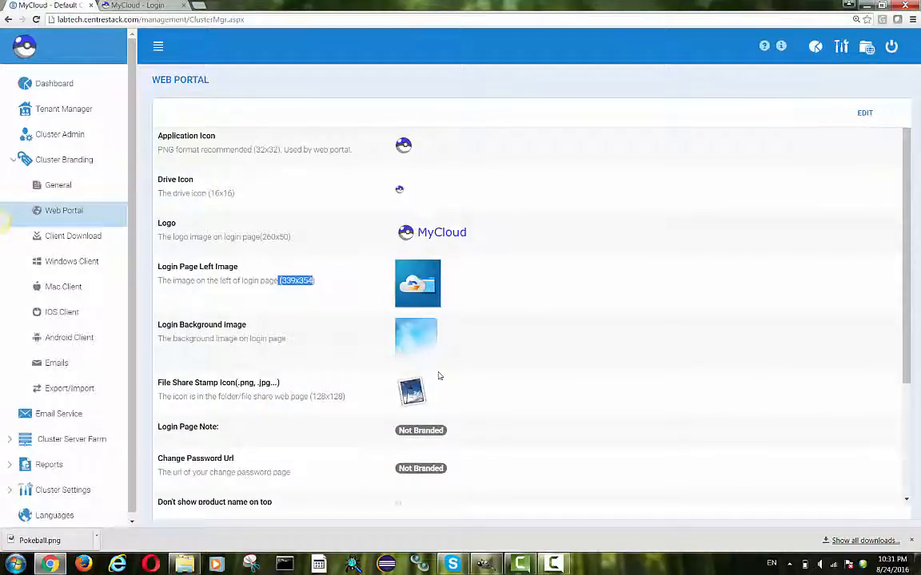
Examine the other Web Portal branding options, including the login background image, share stamp icon, page note and URLs, in view and edit mode.
scroll(433, 475, down, 1)
scroll(433, 476, down, 2)
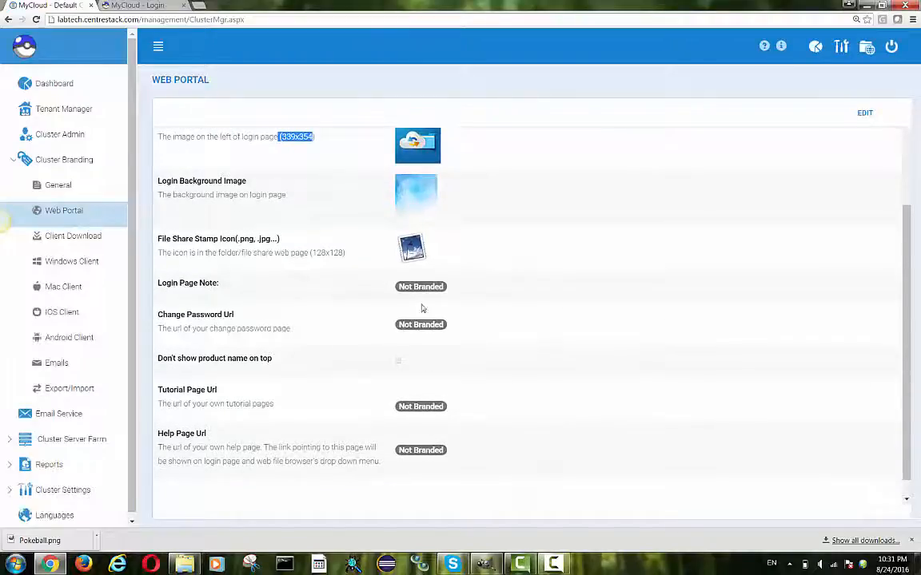
scroll(336, 144, up, 1)
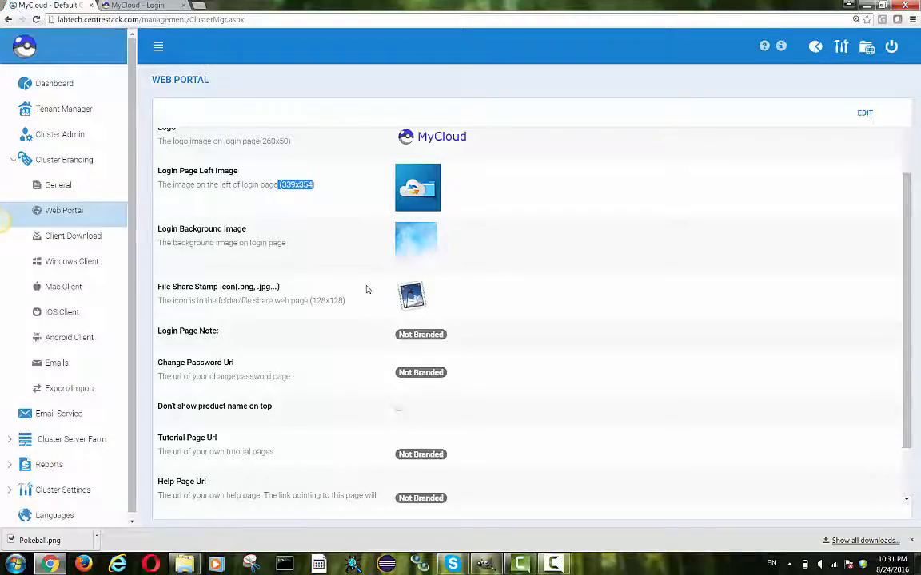
scroll(364, 285, up, 2)
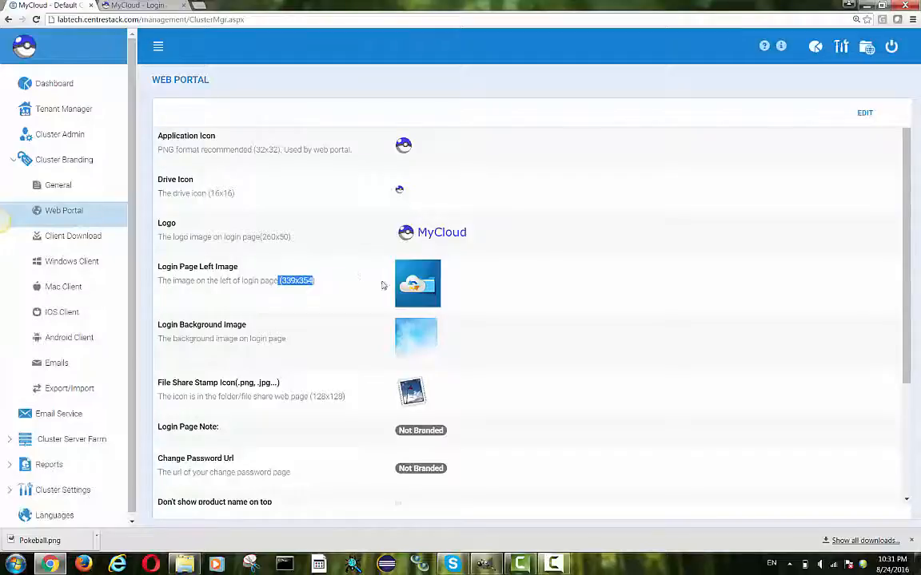
drag(273, 338, 158, 324)
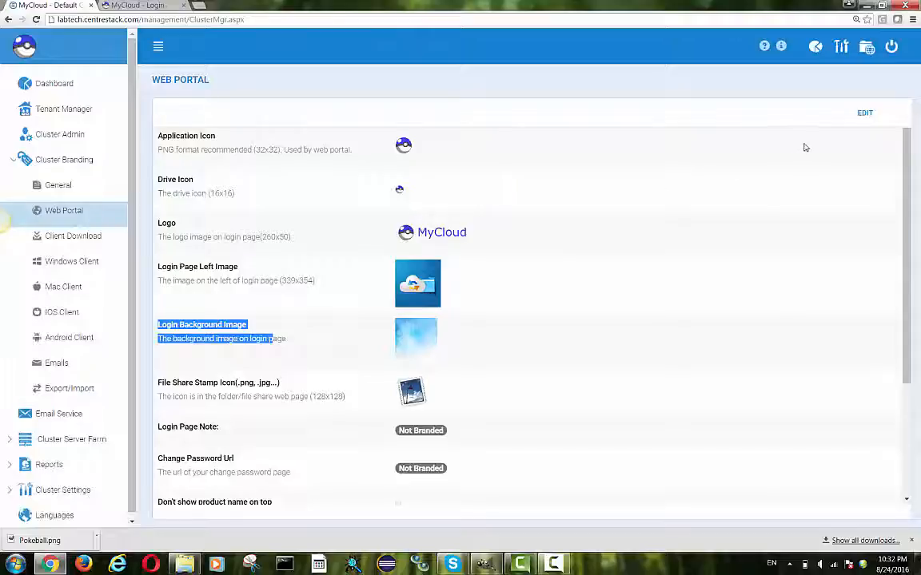
click(870, 115)
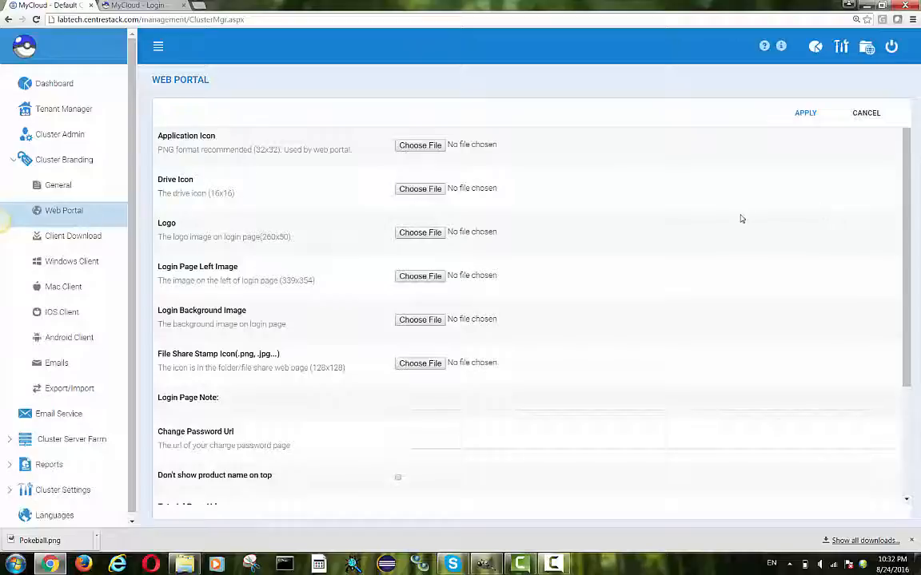
scroll(726, 256, down, 2)
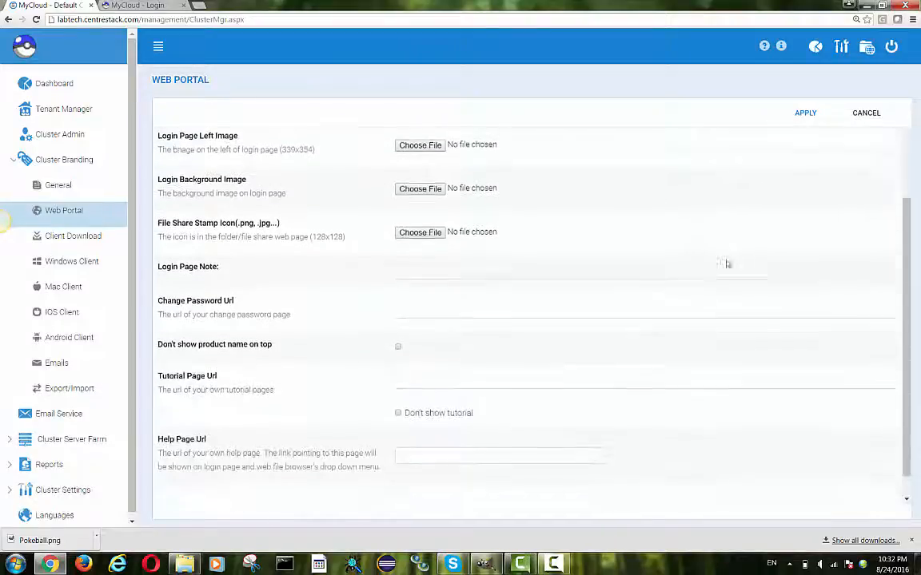
scroll(726, 259, up, 2)
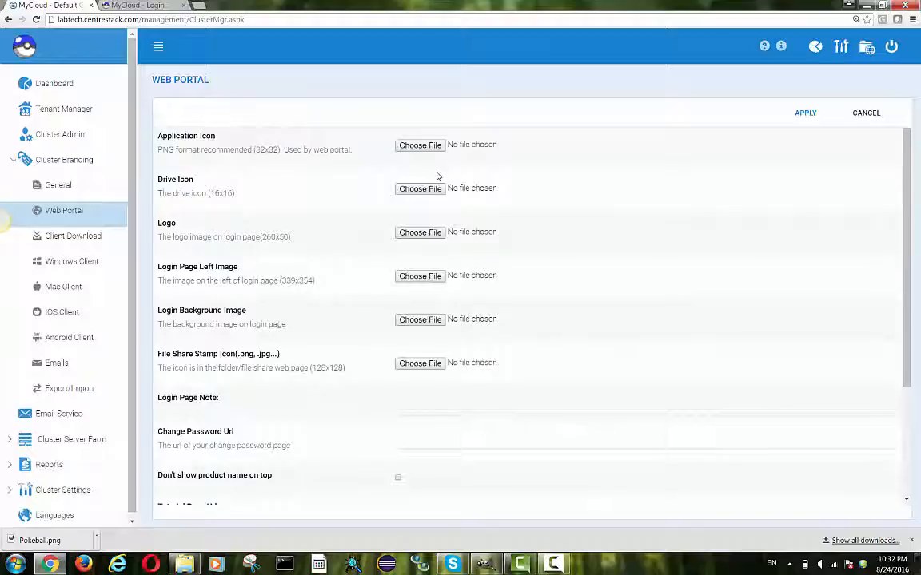
scroll(438, 176, down, 2)
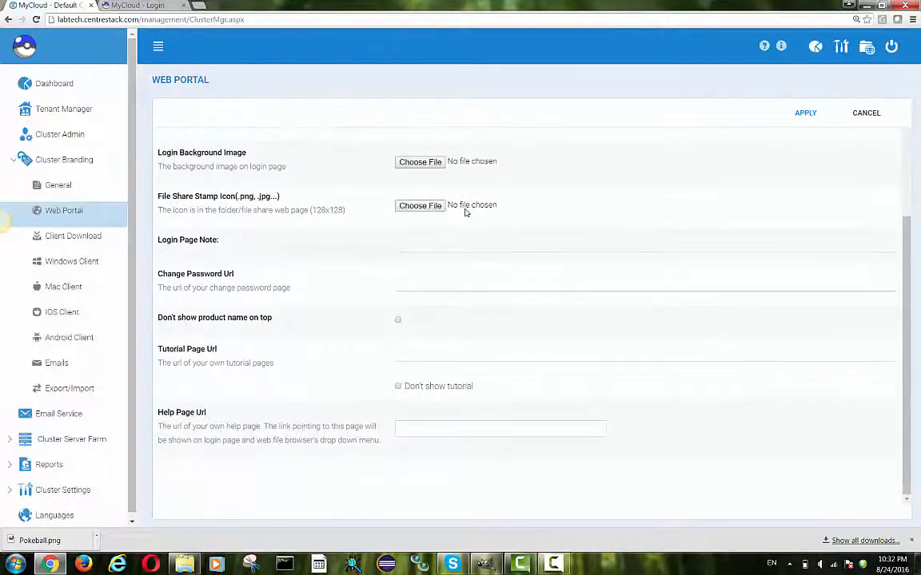
Clear the Product Name in the General branding settings, apply the change, and reload the management page.
click(68, 192)
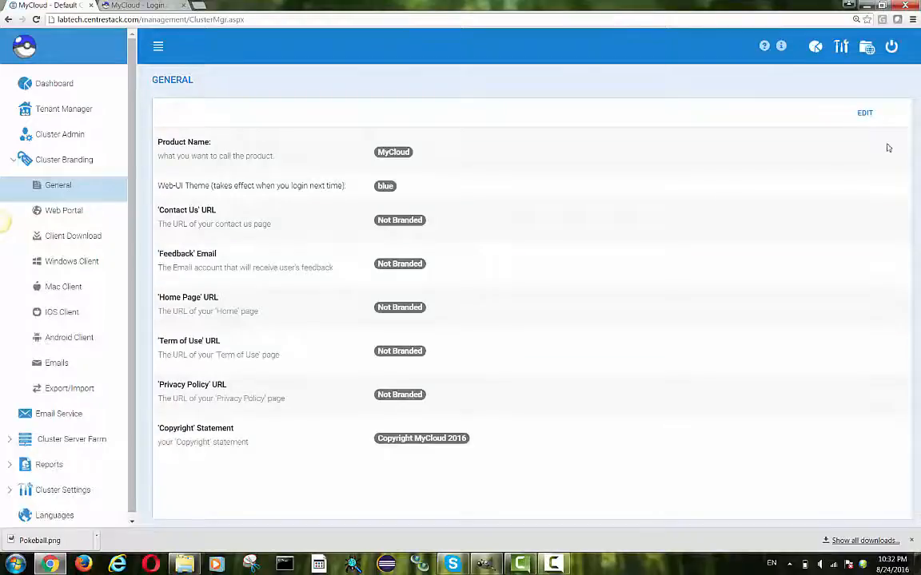
click(867, 115)
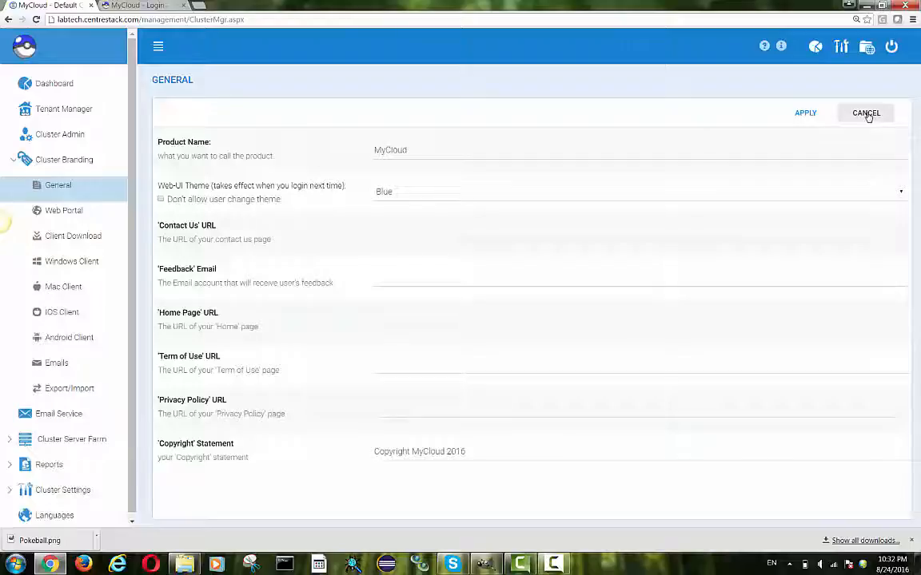
drag(454, 151, 319, 144)
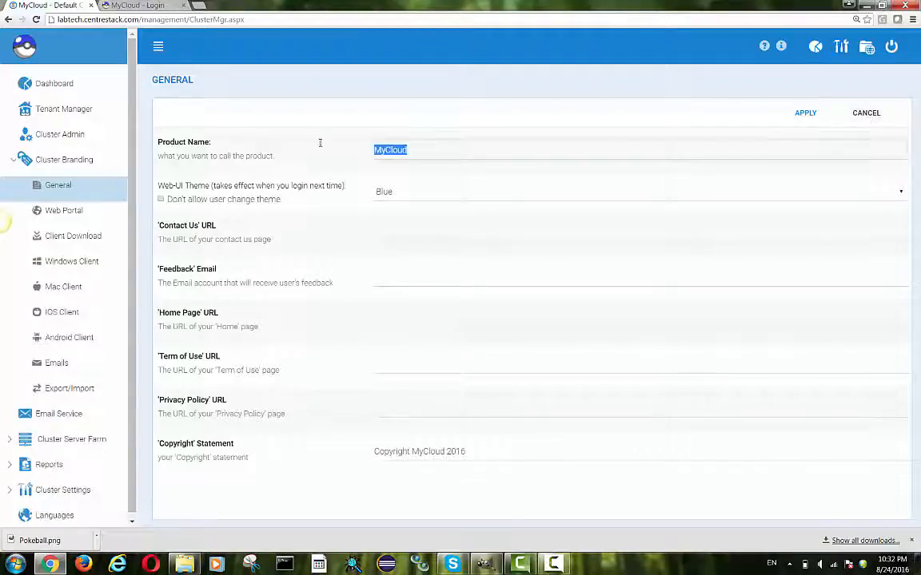
key(BackSpace)
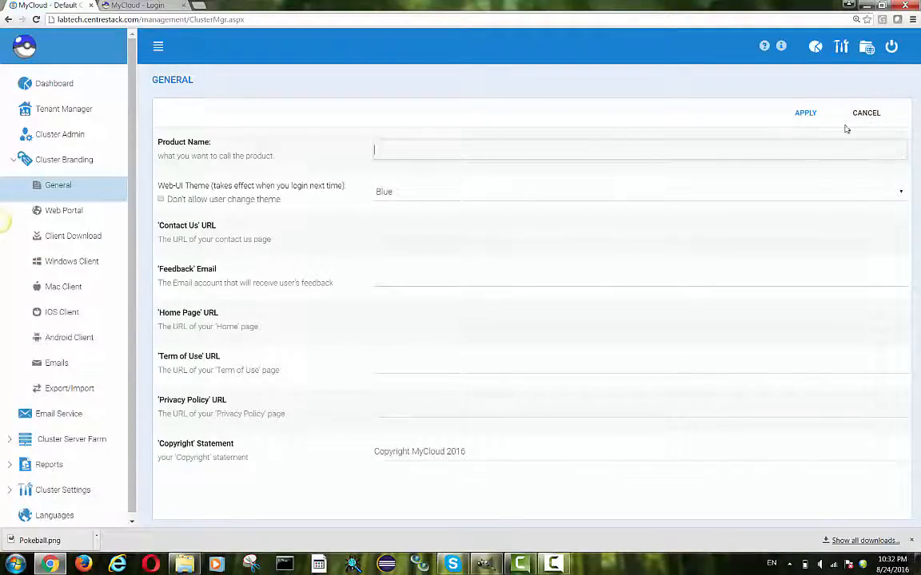
click(804, 114)
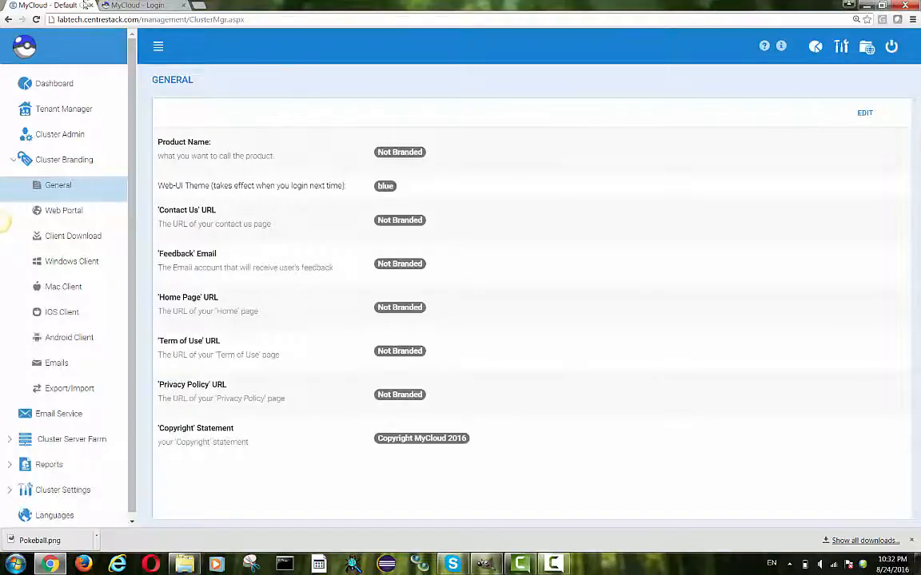
click(36, 19)
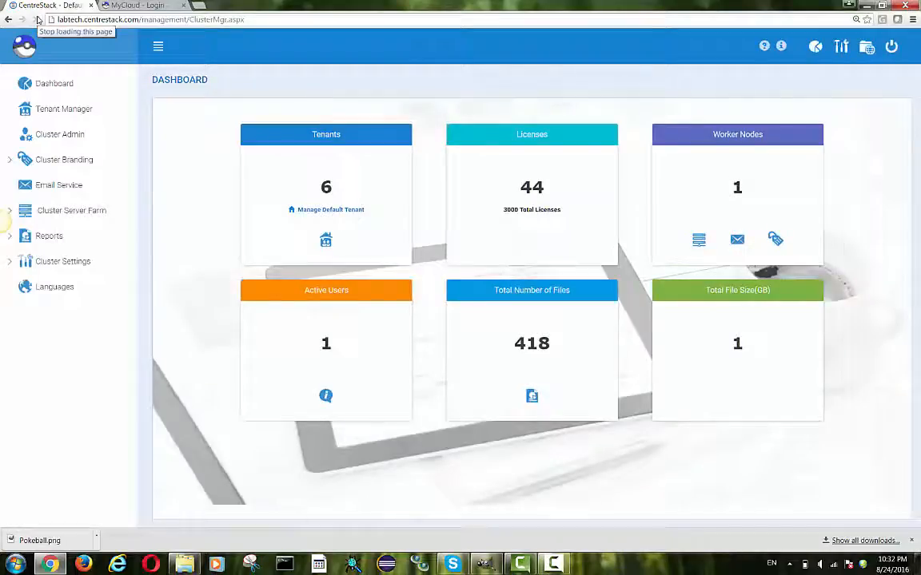
View the branded login page of the web portal.
click(130, 6)
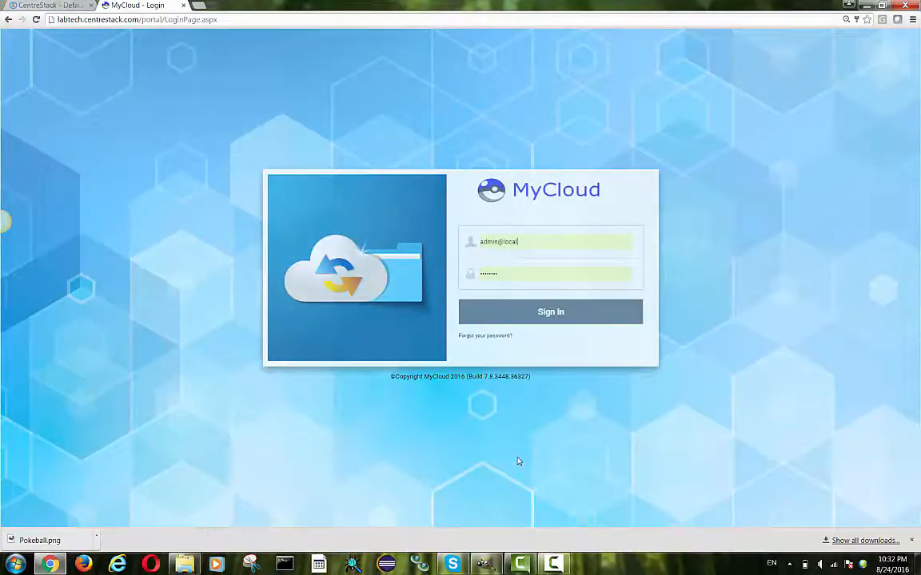
click(549, 566)
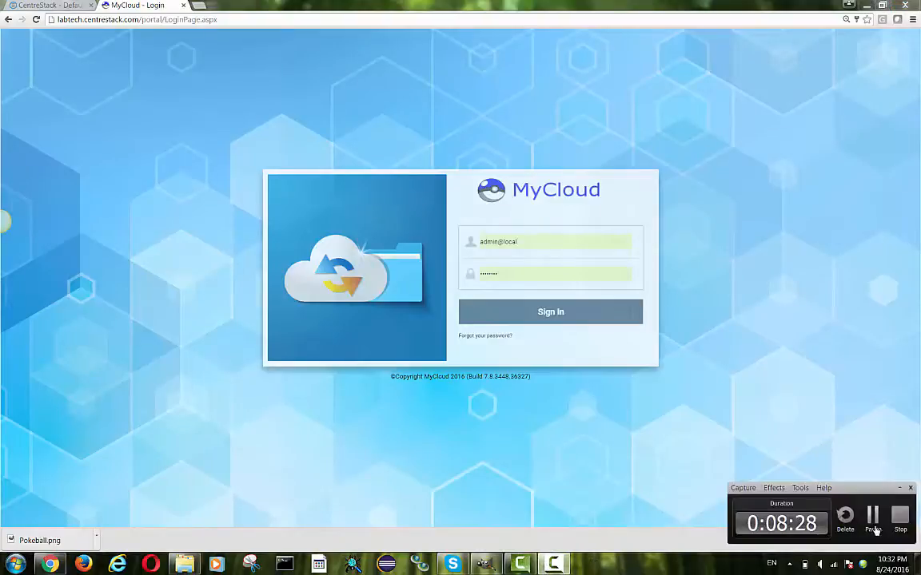